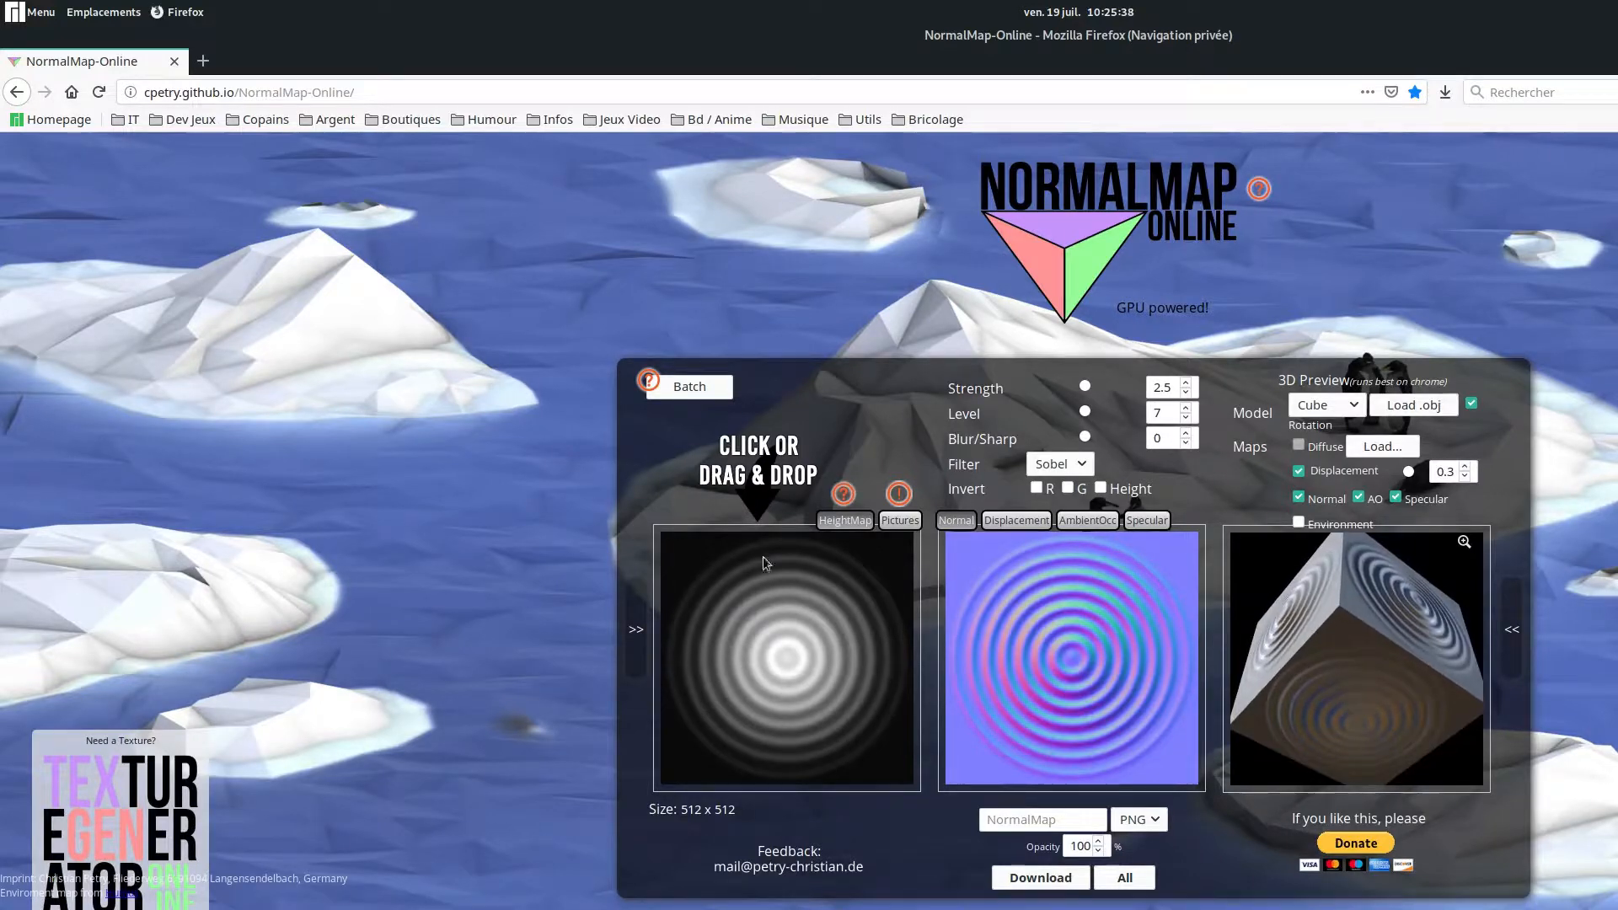
Step: Load Marble.jpg from the Roches texture folder as the height map source
left_click(737, 632)
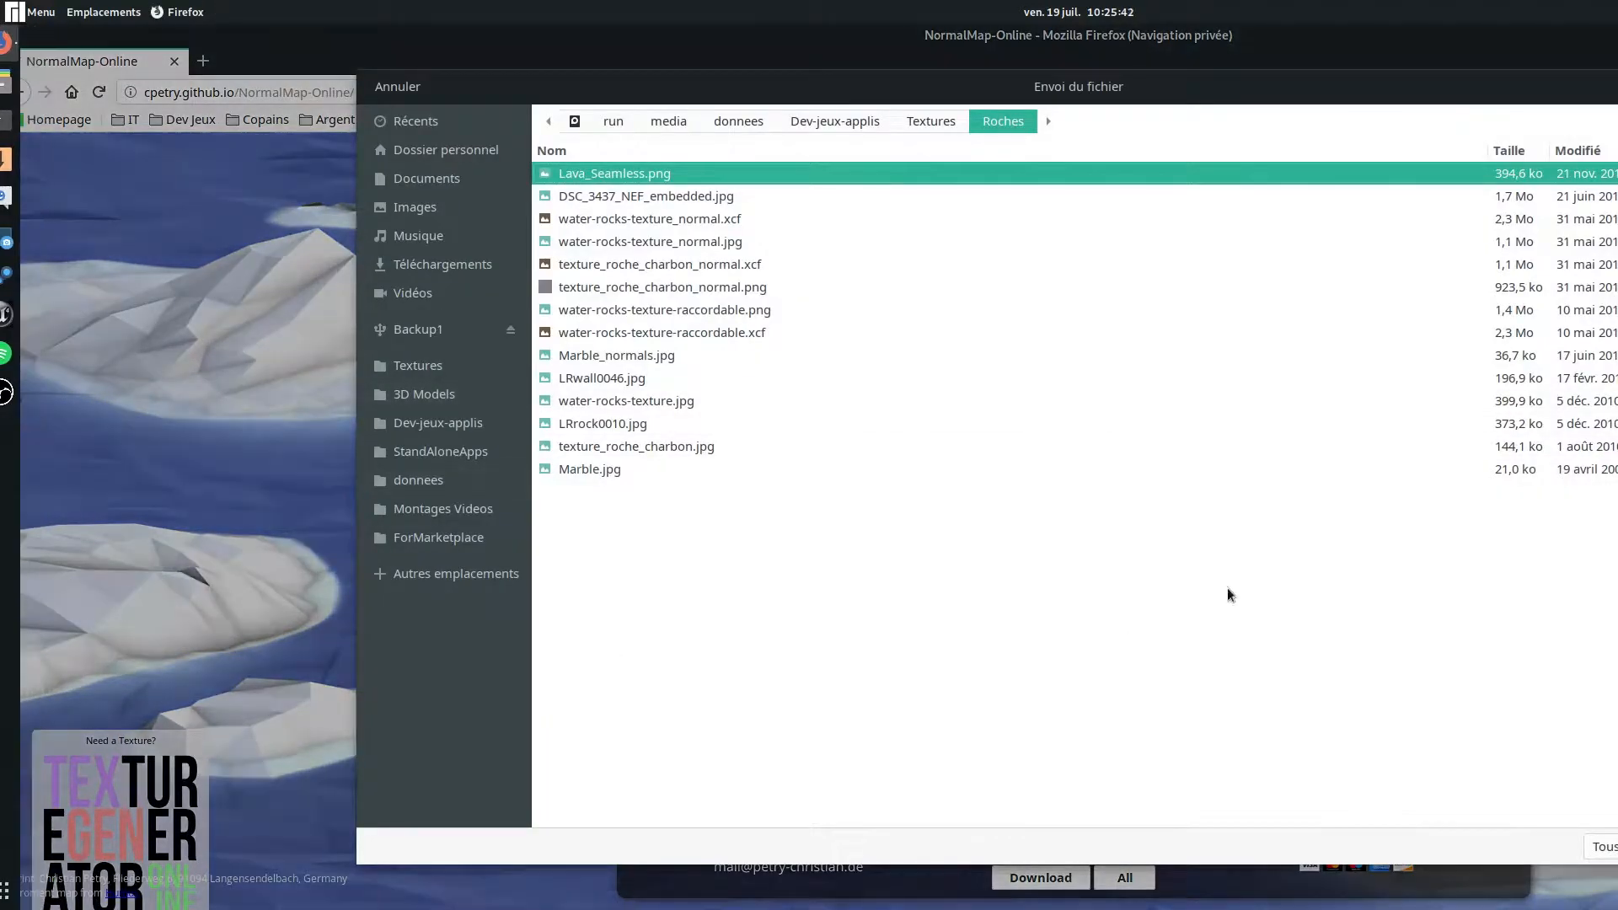
left_click(616, 425)
left_click(612, 471)
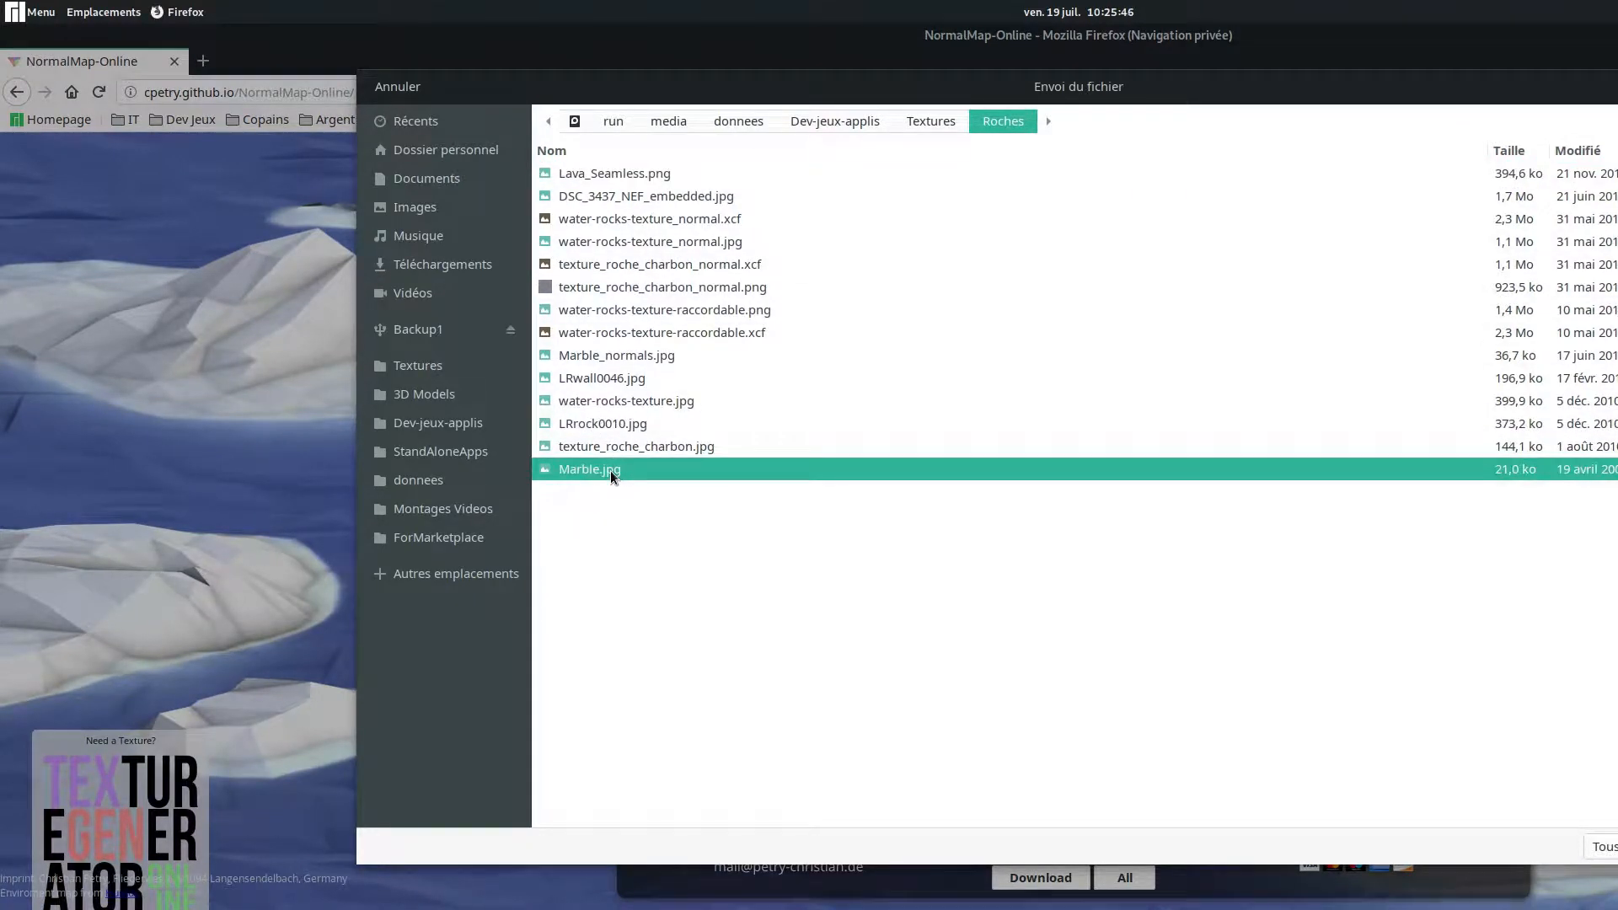
double_click(602, 472)
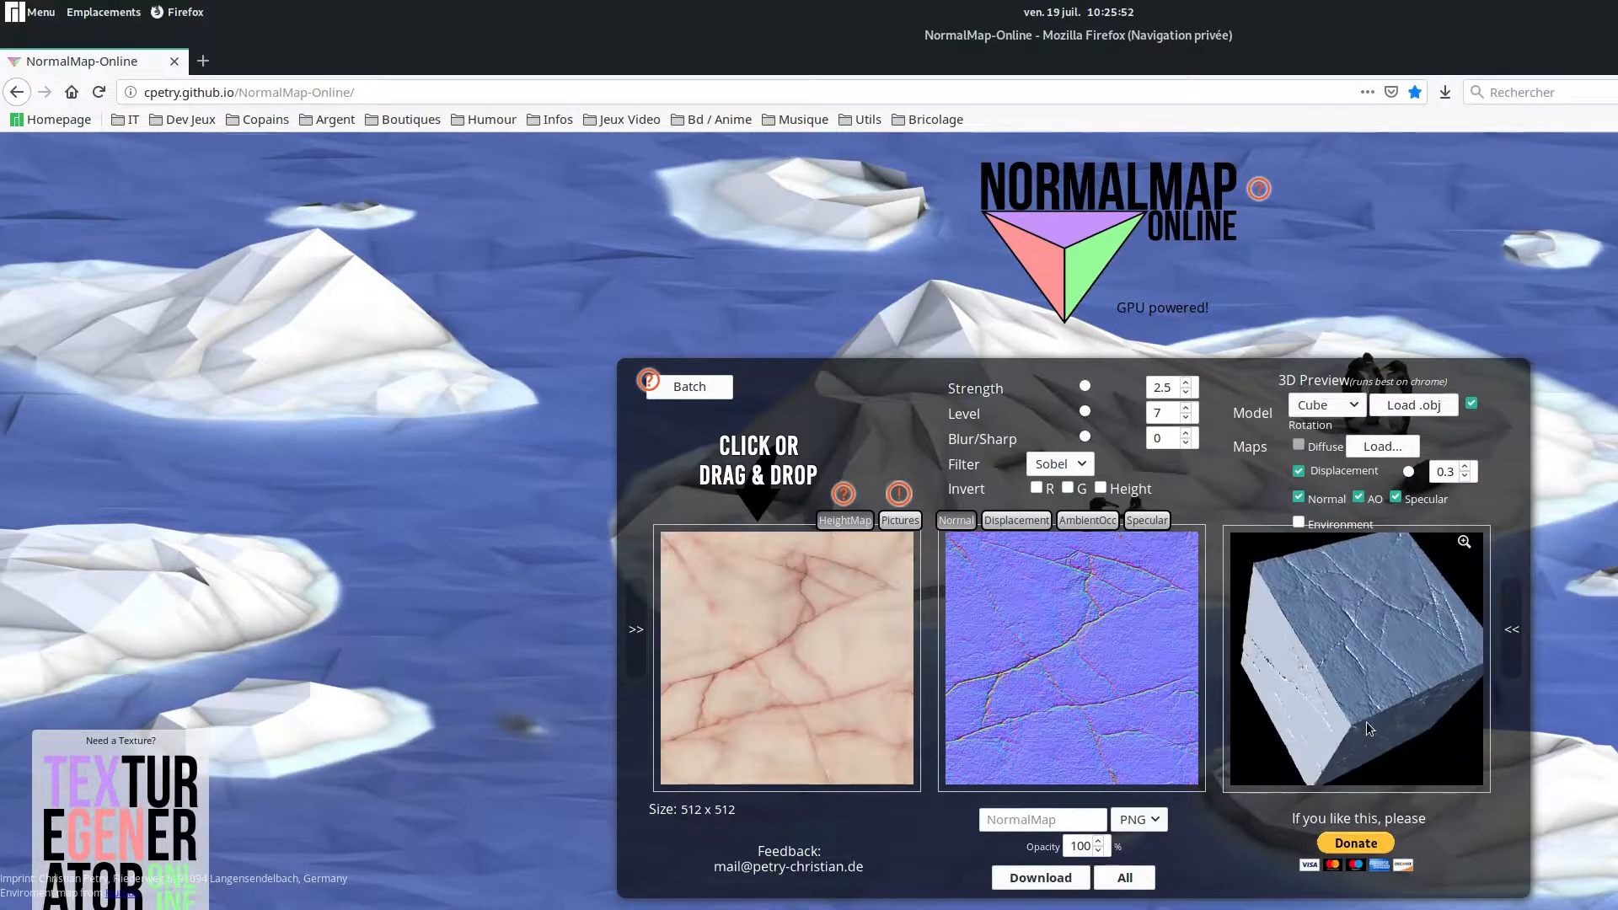
Step: Look through the displacement, ambient occlusion and specular maps of the marble, and return to the normal map
left_click(1043, 520)
left_click(1076, 520)
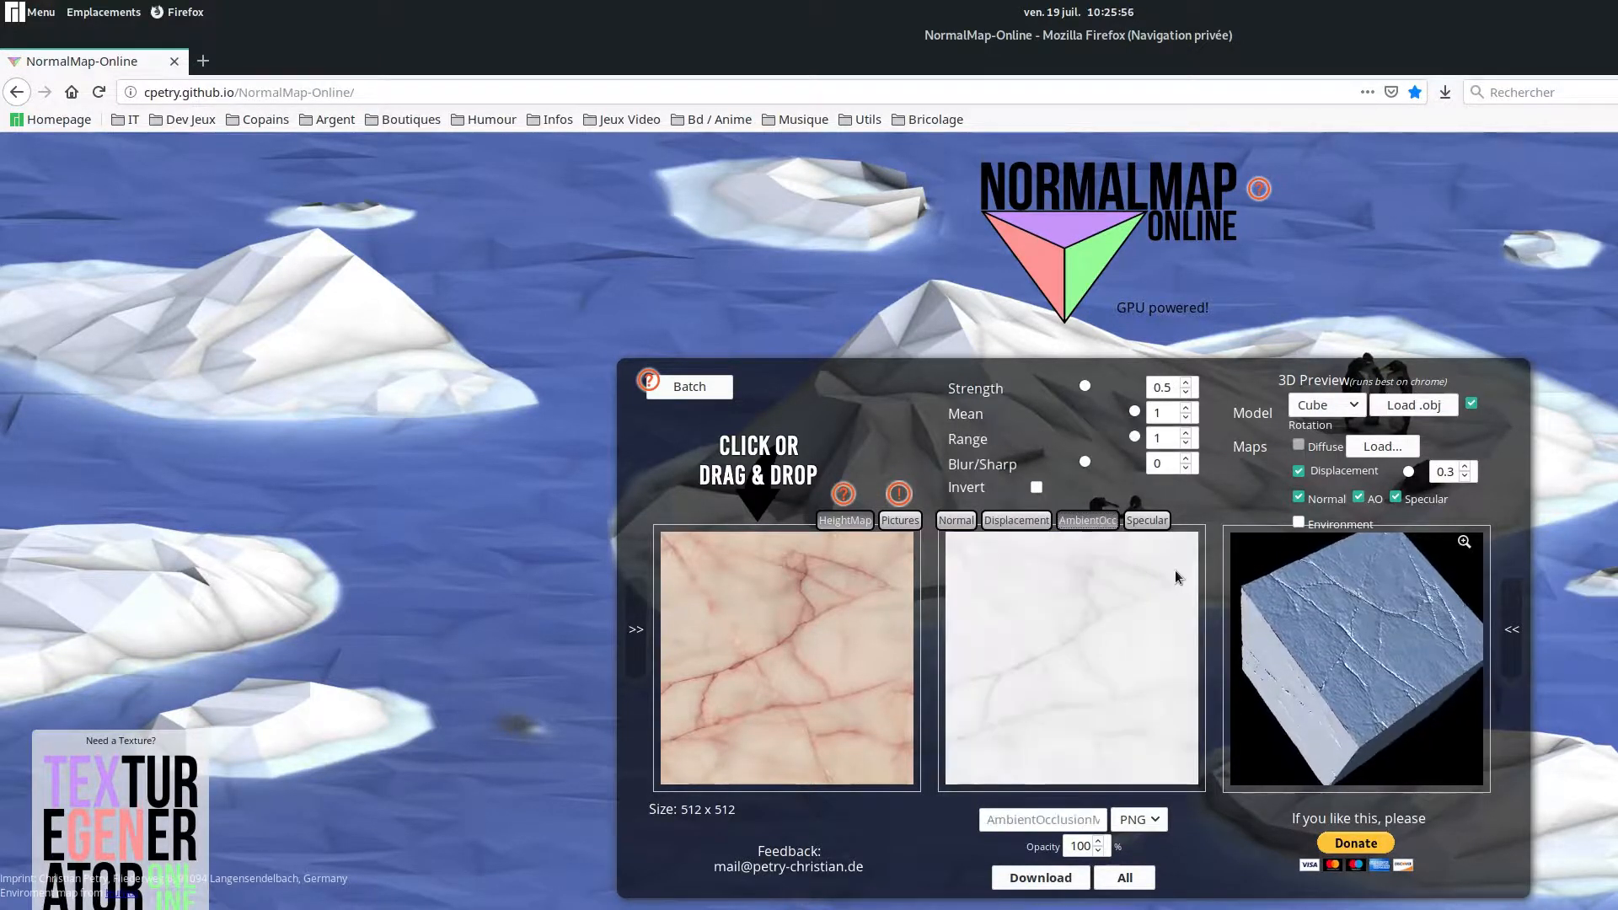
left_click(1149, 519)
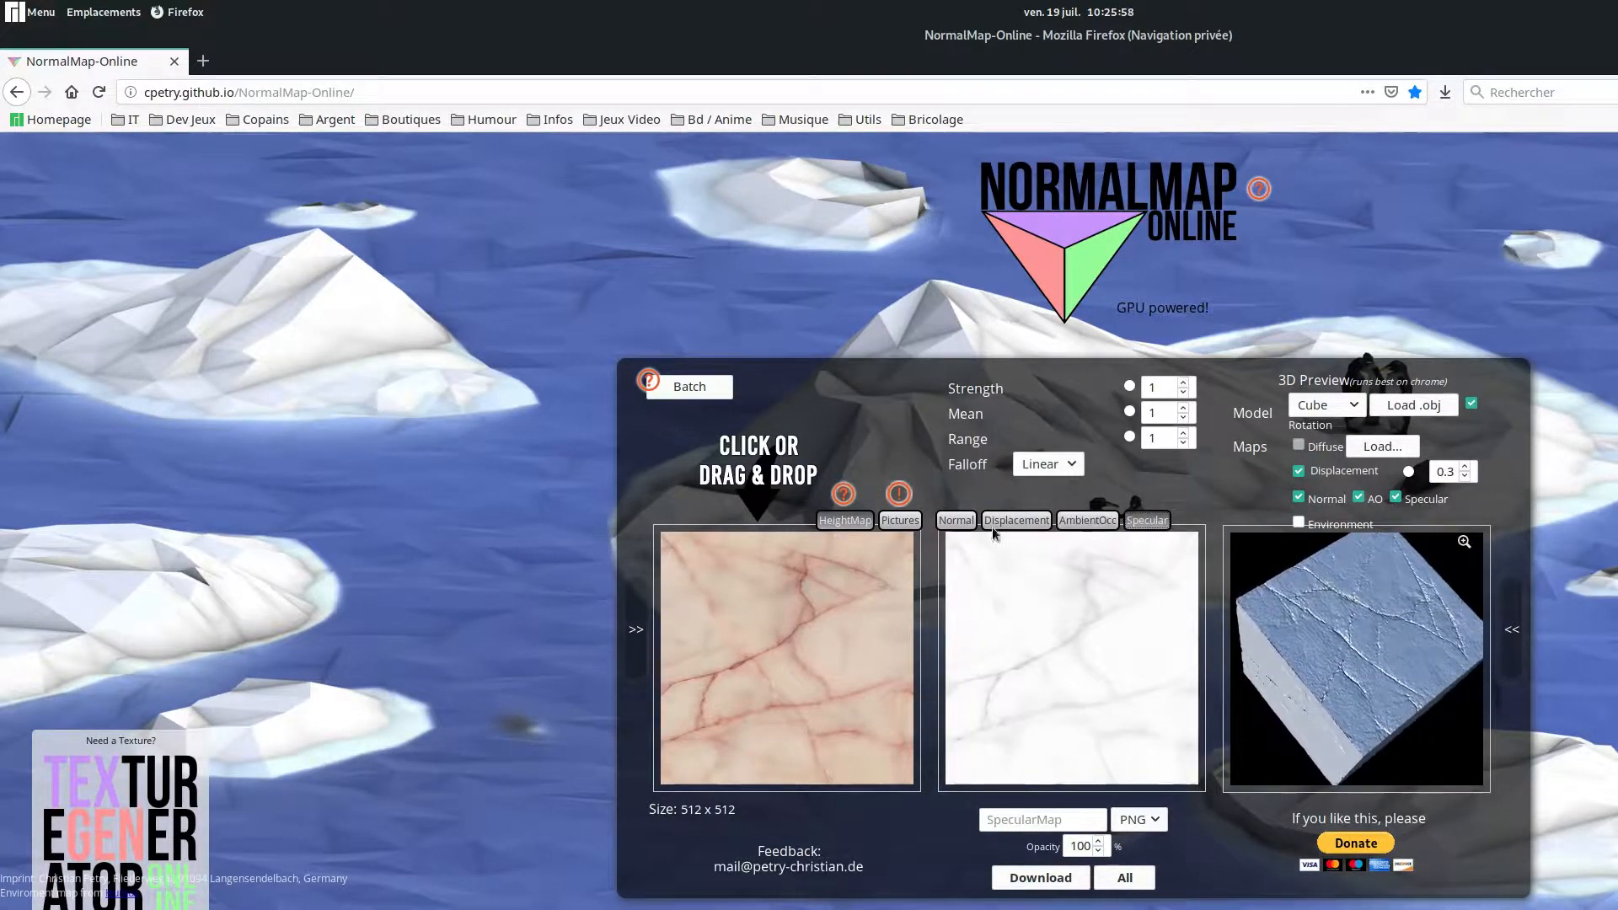
left_click(953, 522)
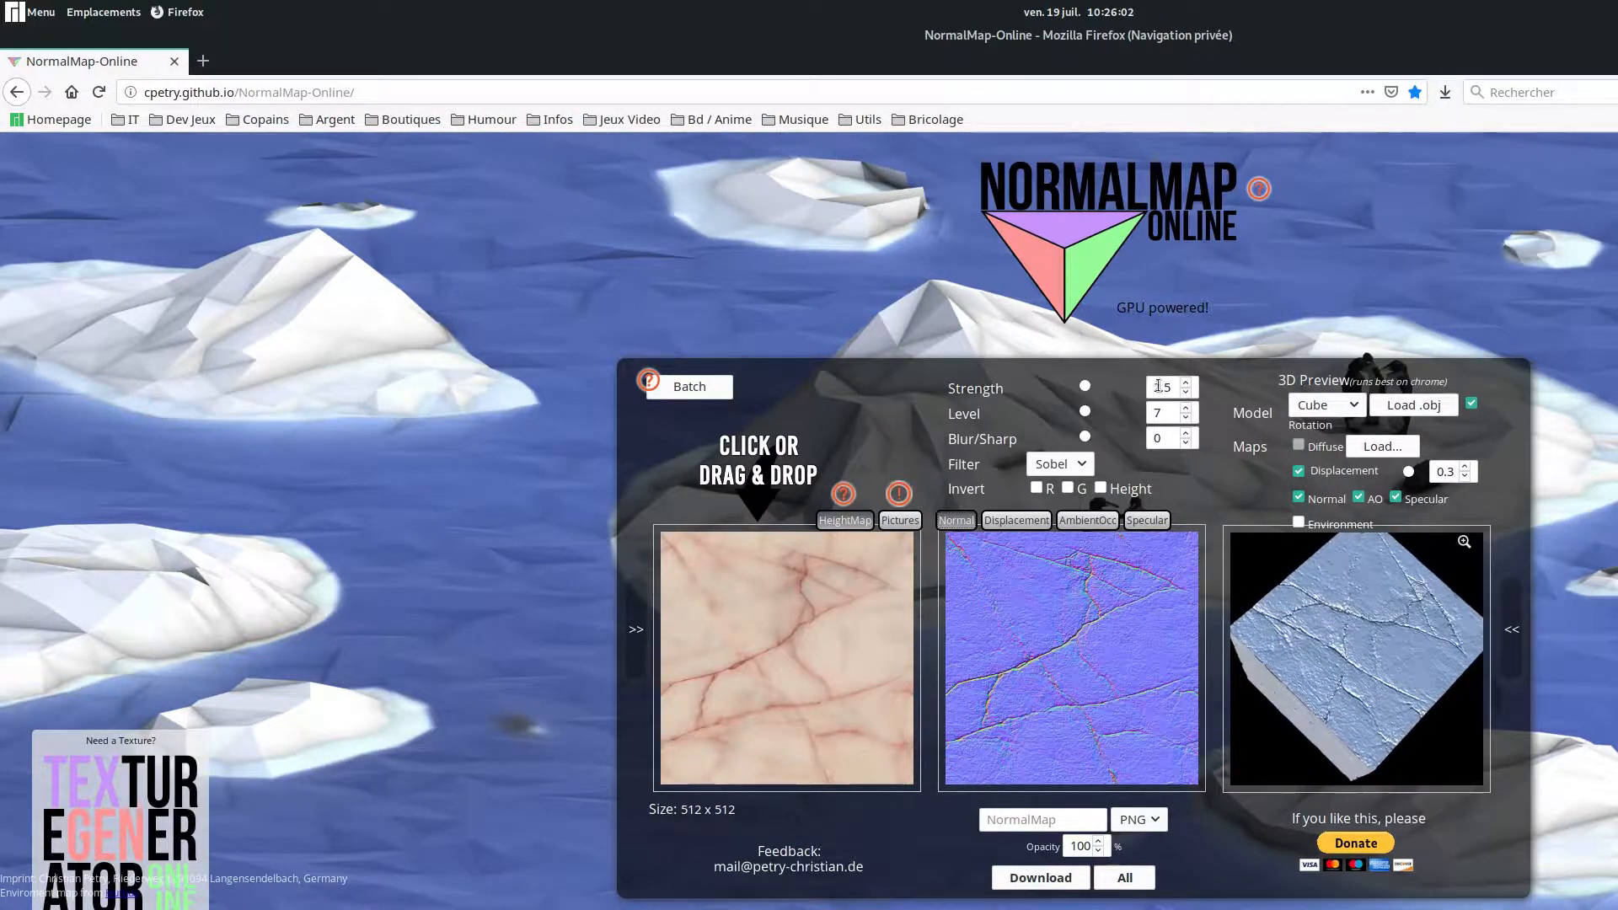
Step: Set the normal map's strength to 3.29 and its level to about 7
left_click(1086, 388)
mouse_move(1086, 388)
left_mouse_down()
mouse_move(1123, 387)
mouse_move(1103, 388)
left_mouse_up()
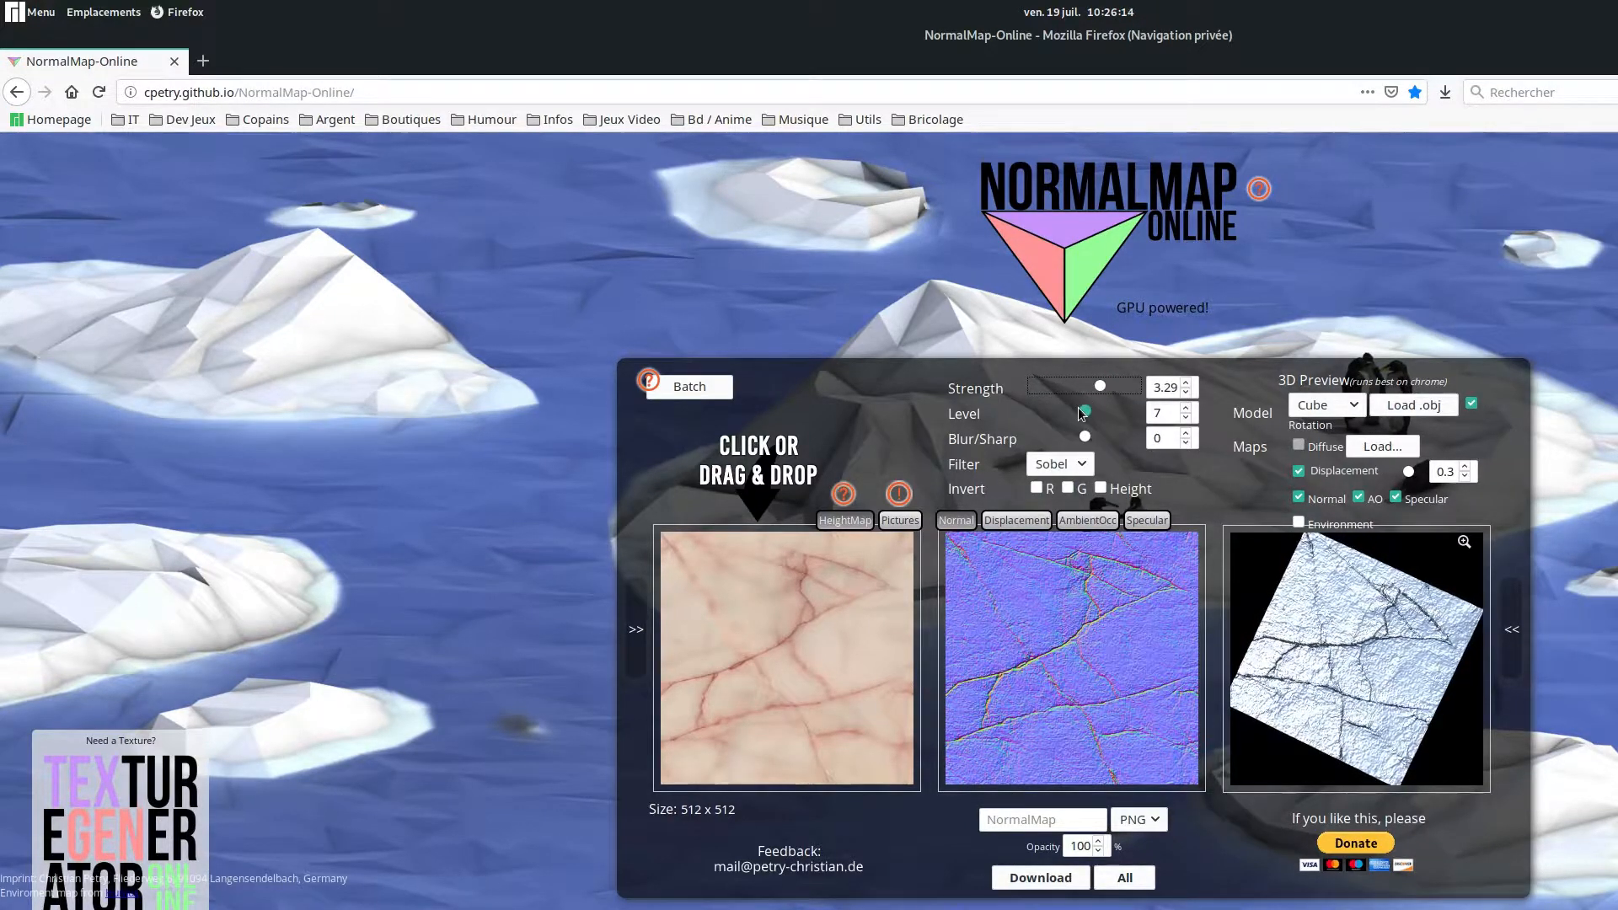
left_click_drag(1099, 413, 1062, 414)
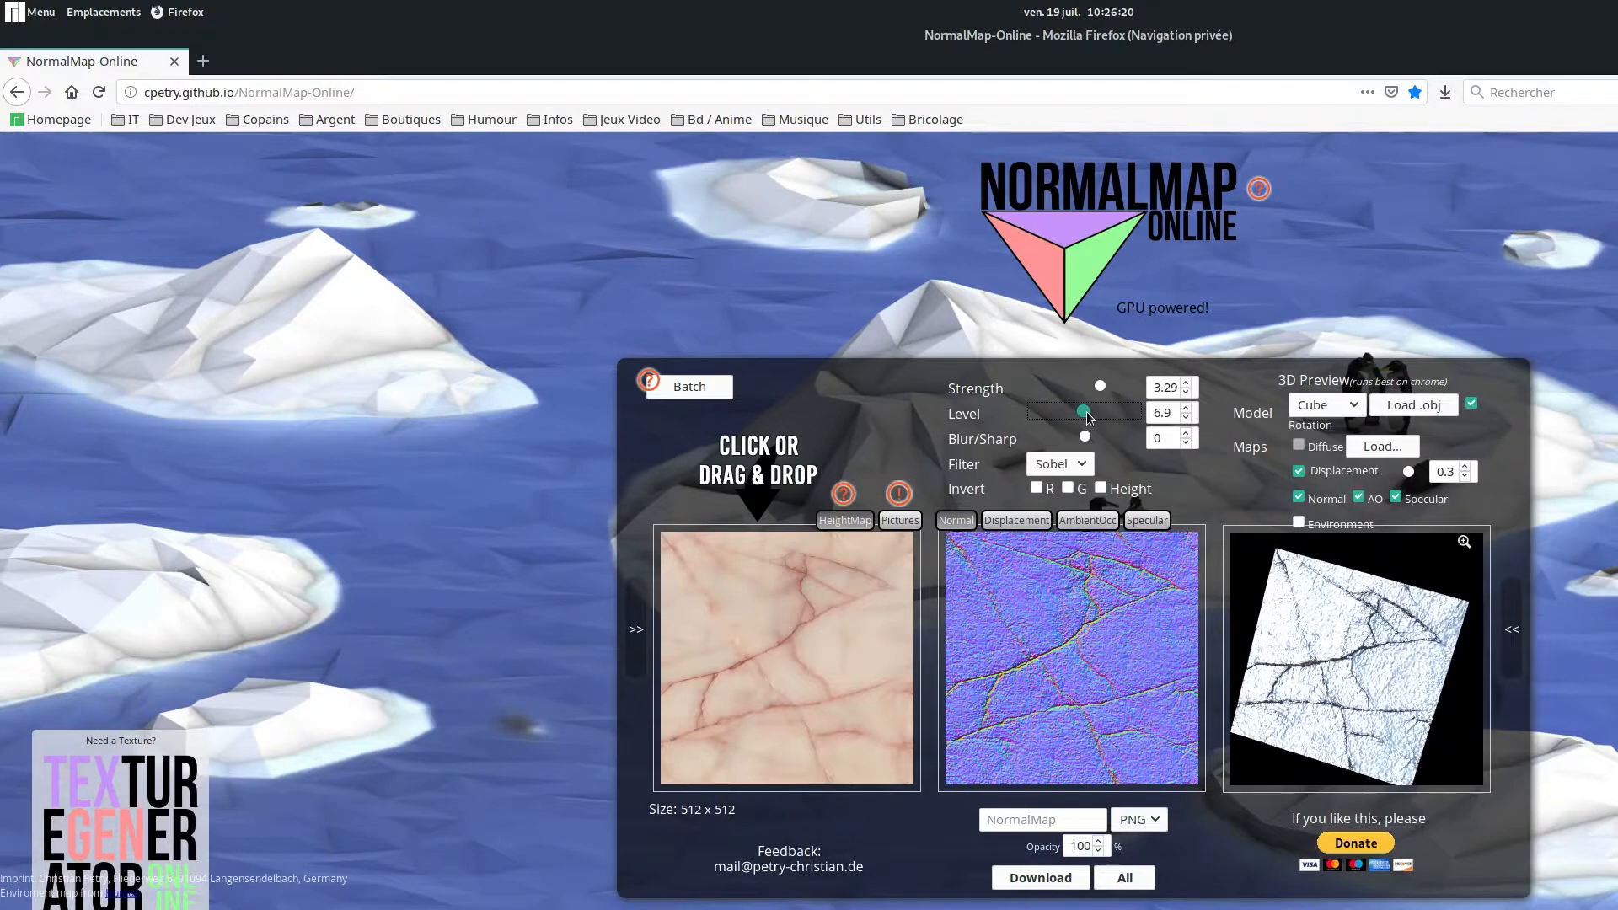
left_click(1085, 413)
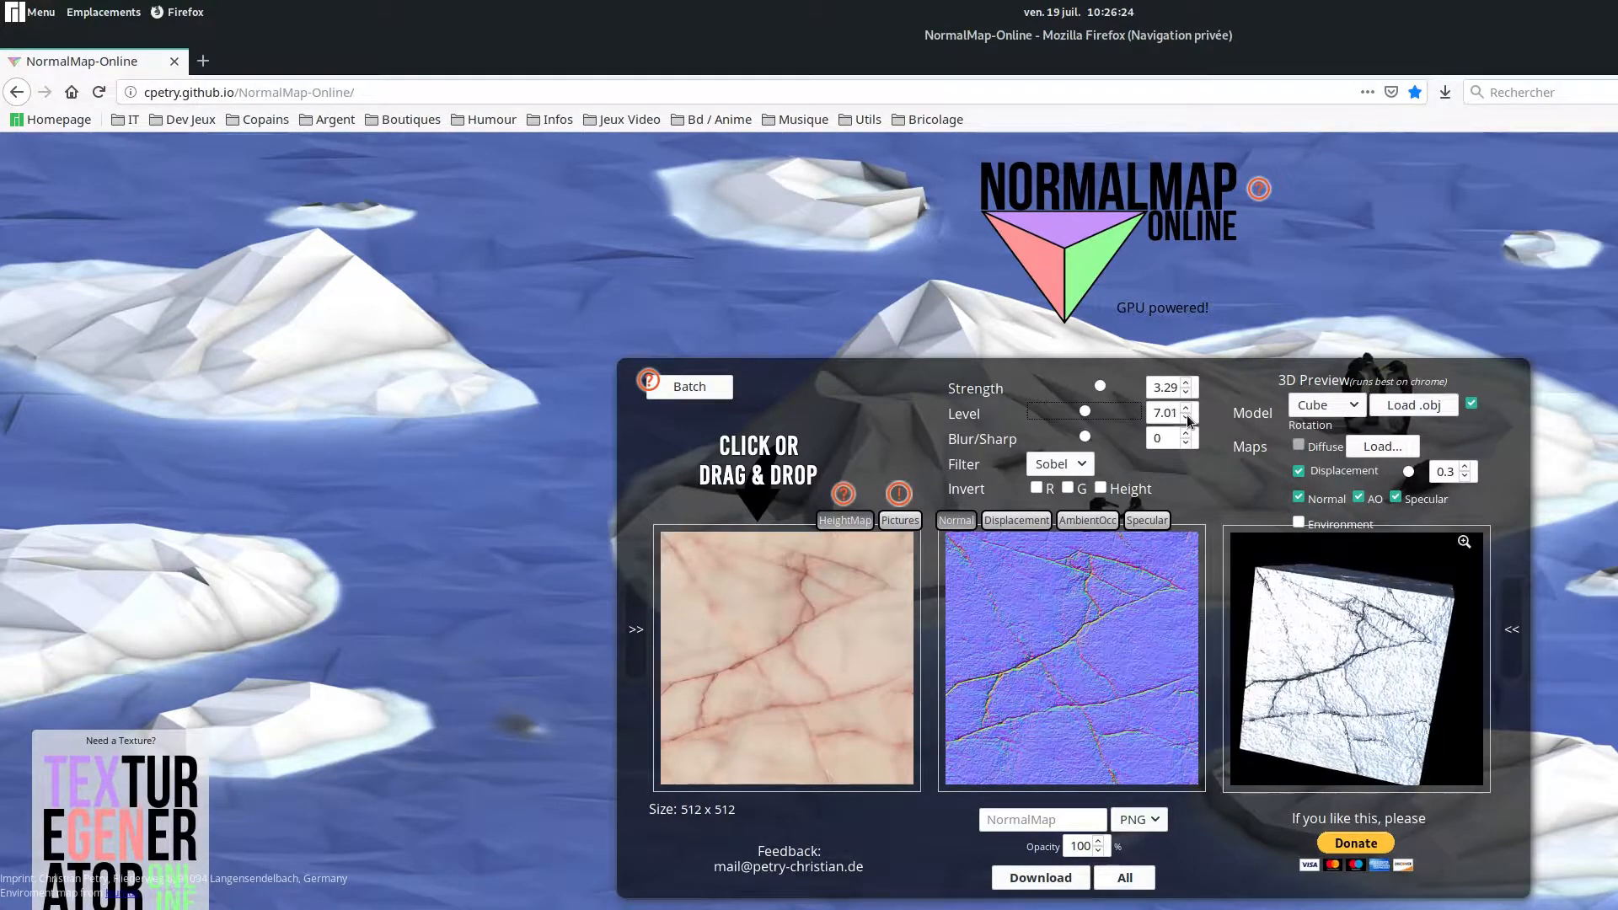
Step: Set the normal map's Blur/Sharp value to 2 and check the relief on the preview cube
left_click(1064, 439)
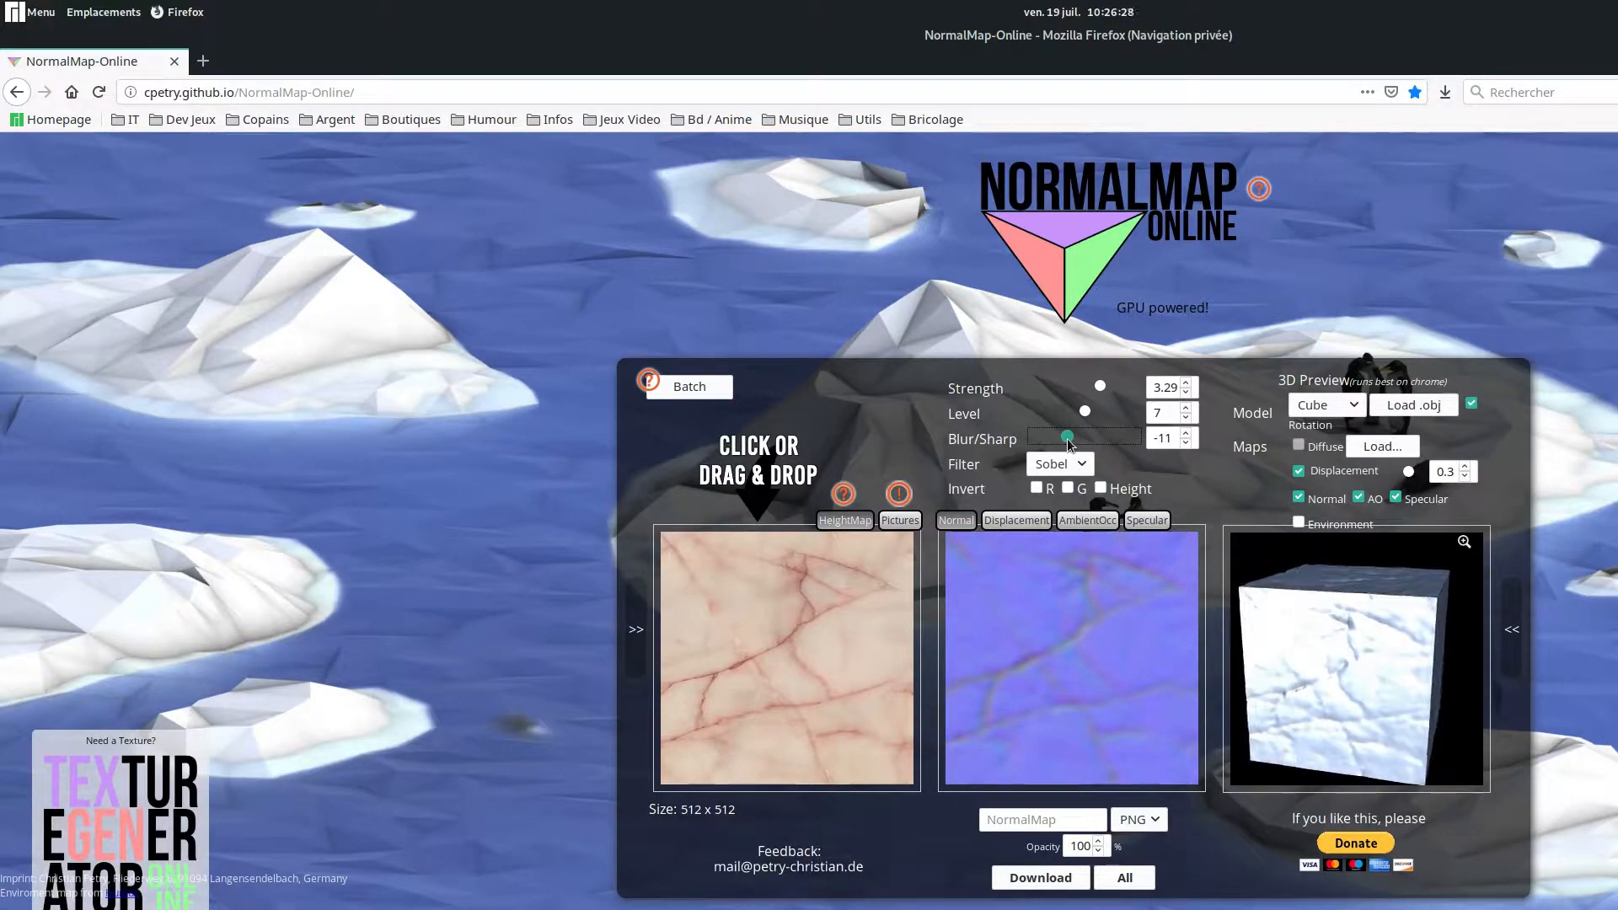
mouse_move(1067, 438)
left_mouse_down()
mouse_move(1104, 438)
mouse_move(1088, 444)
left_mouse_up()
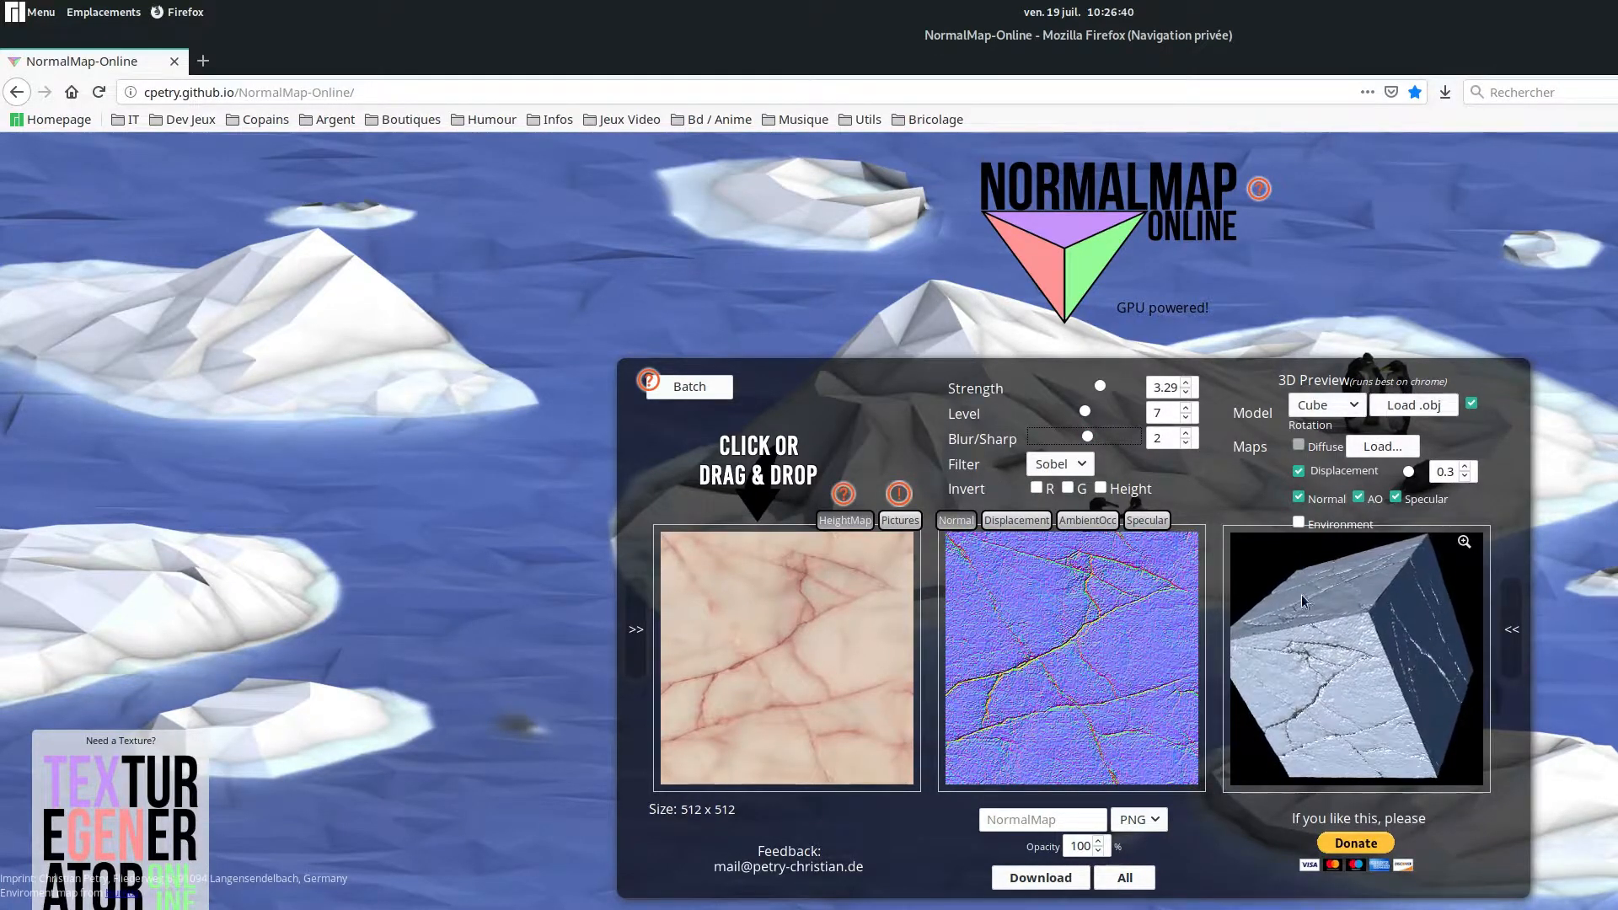
left_click_drag(1298, 745, 1361, 553)
Step: Try inverting the green channel of the normal map, and switch the inversion off again
left_click(1068, 489)
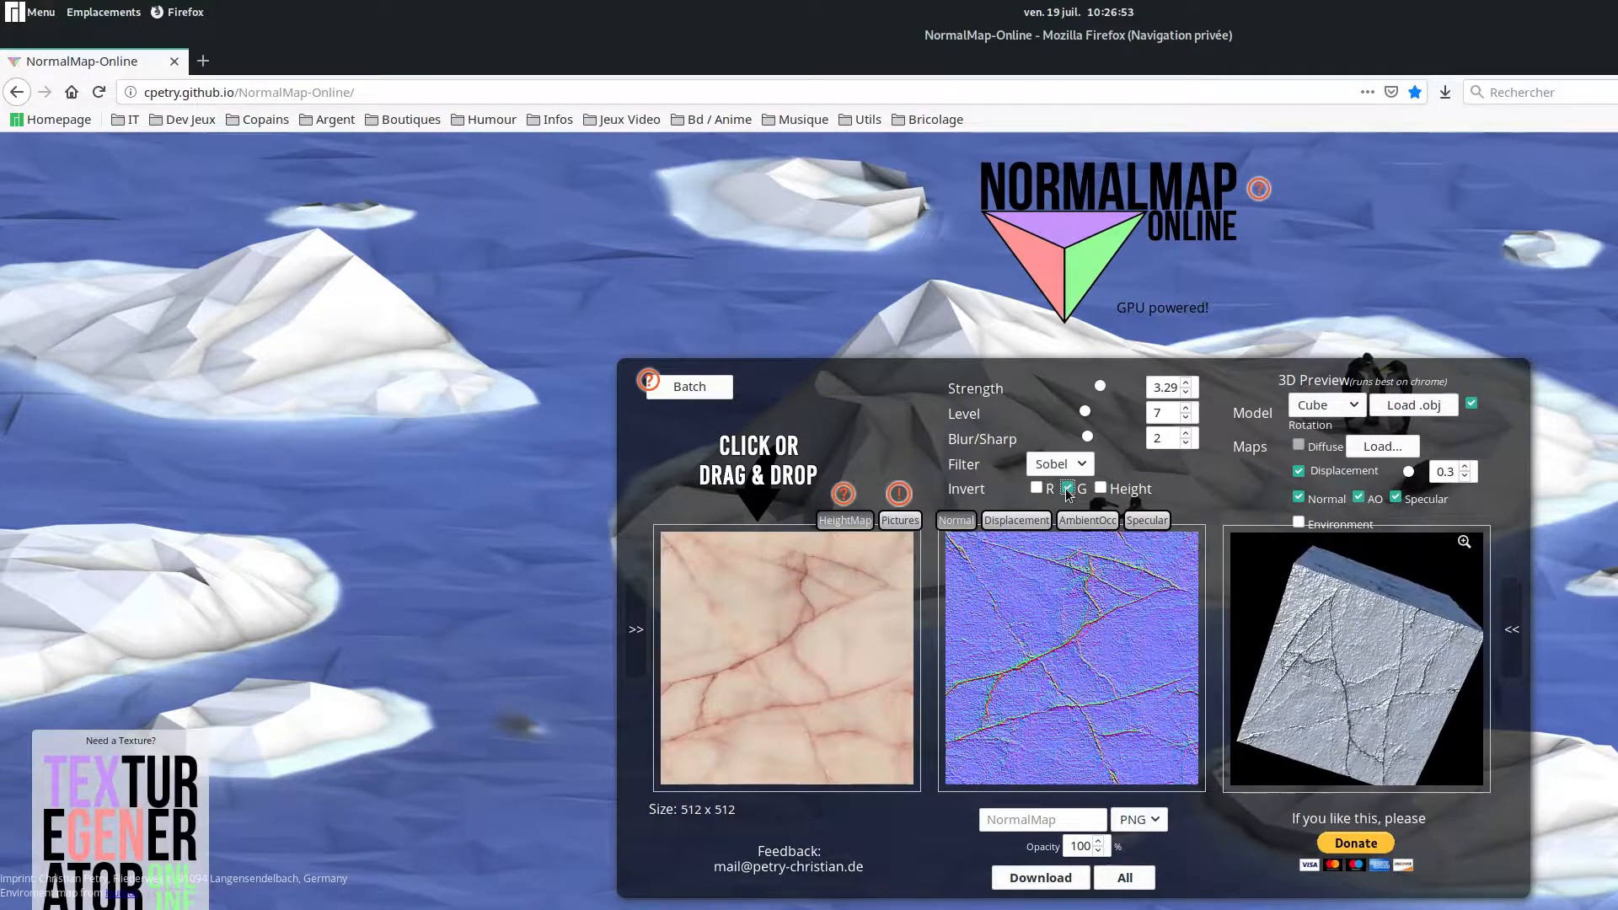
left_click(1068, 488)
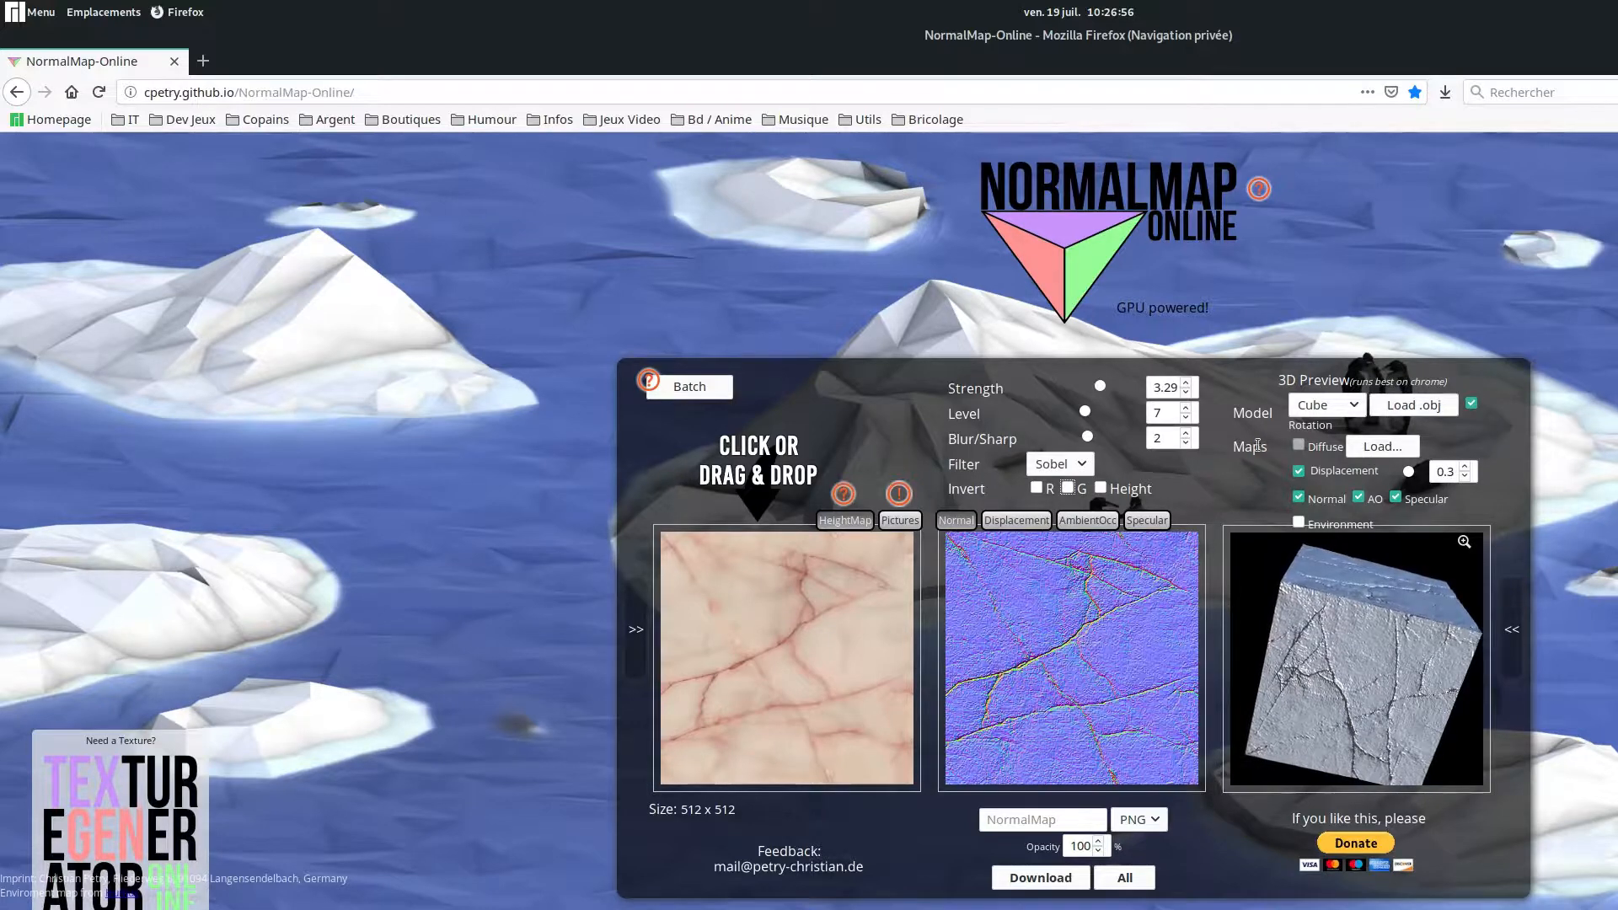
Step: Change the 3D preview model to Teapot and examine the marble relief on it from another angle
left_click(1345, 407)
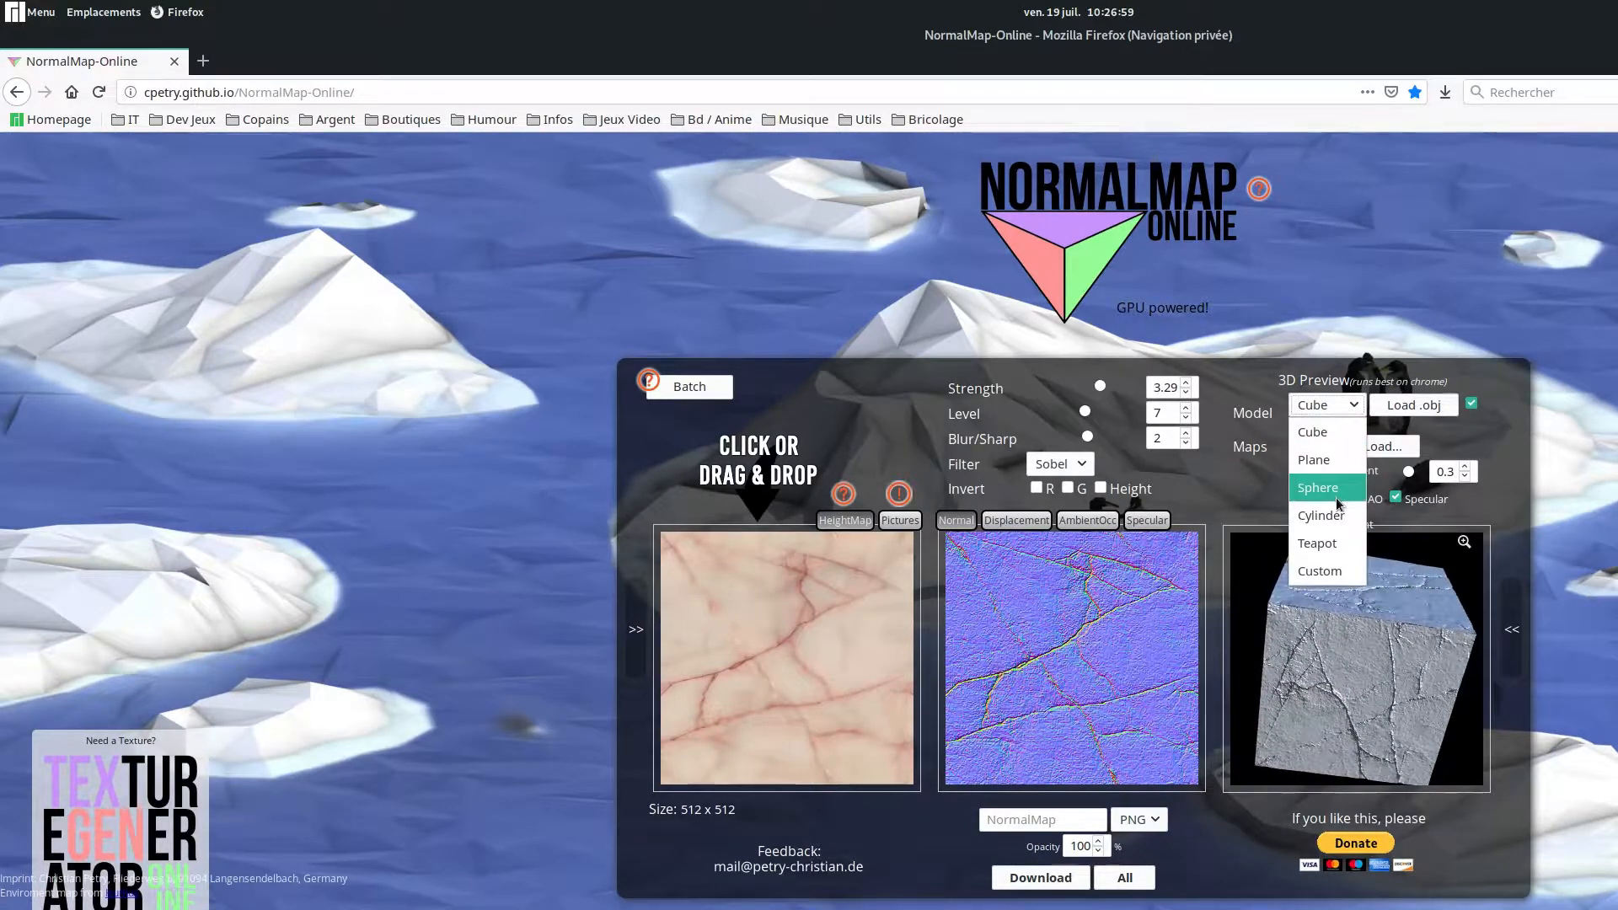
left_click(1335, 544)
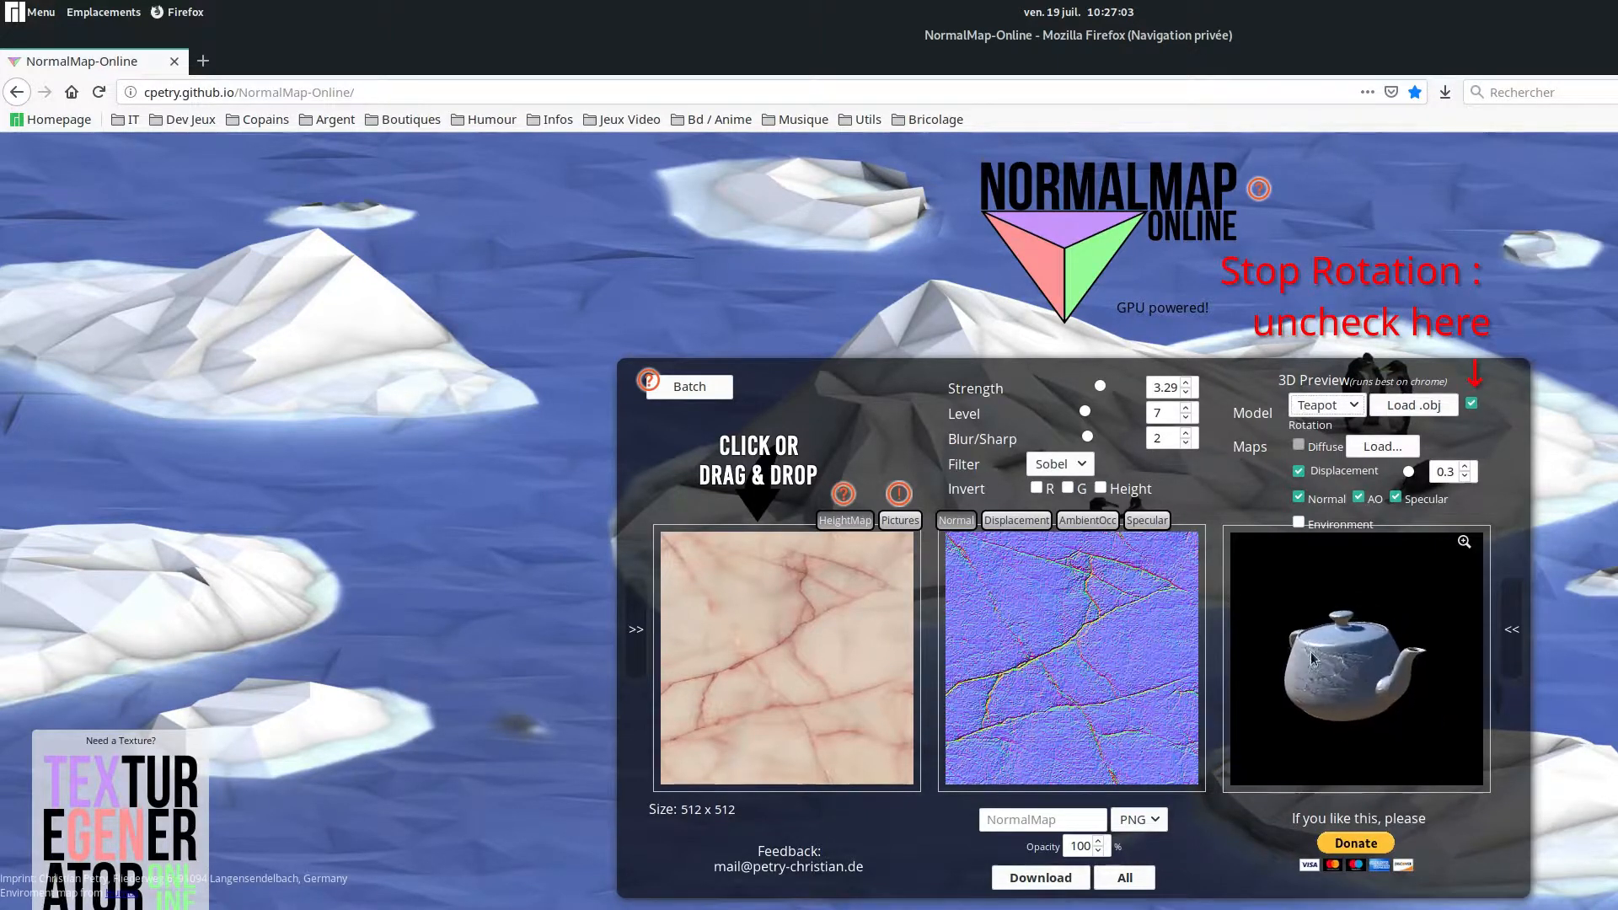
mouse_move(1311, 653)
left_mouse_down()
mouse_move(1429, 707)
mouse_move(1308, 665)
mouse_move(1419, 694)
mouse_move(1403, 676)
mouse_move(1298, 680)
left_mouse_up()
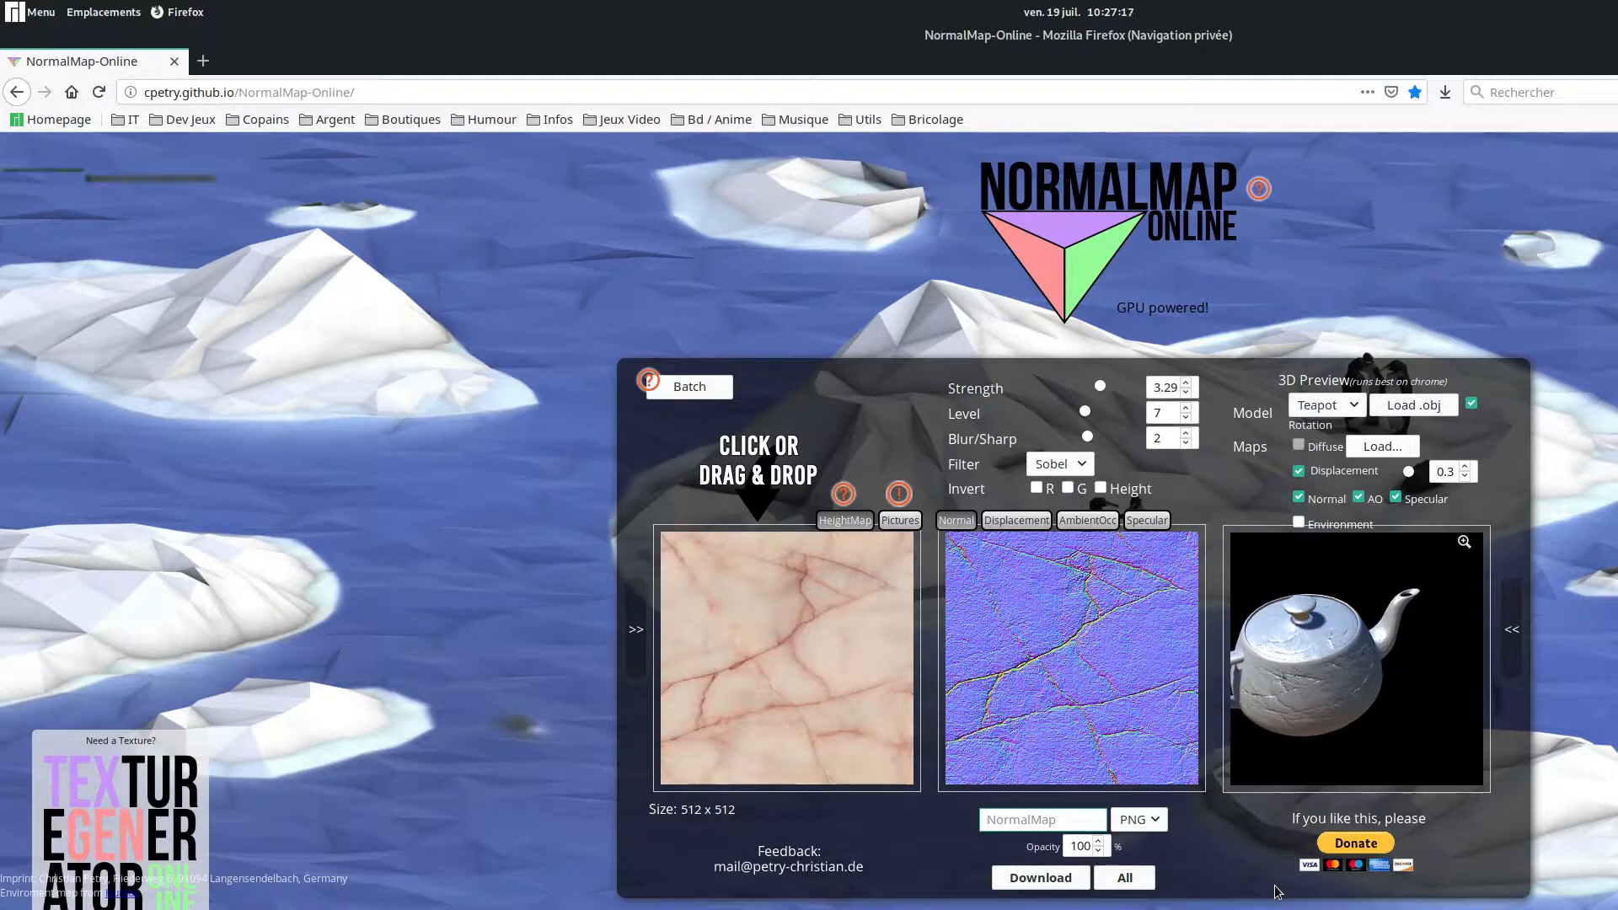
Step: Name the output file T_Marble_N and keep PNG as its format
type("T")
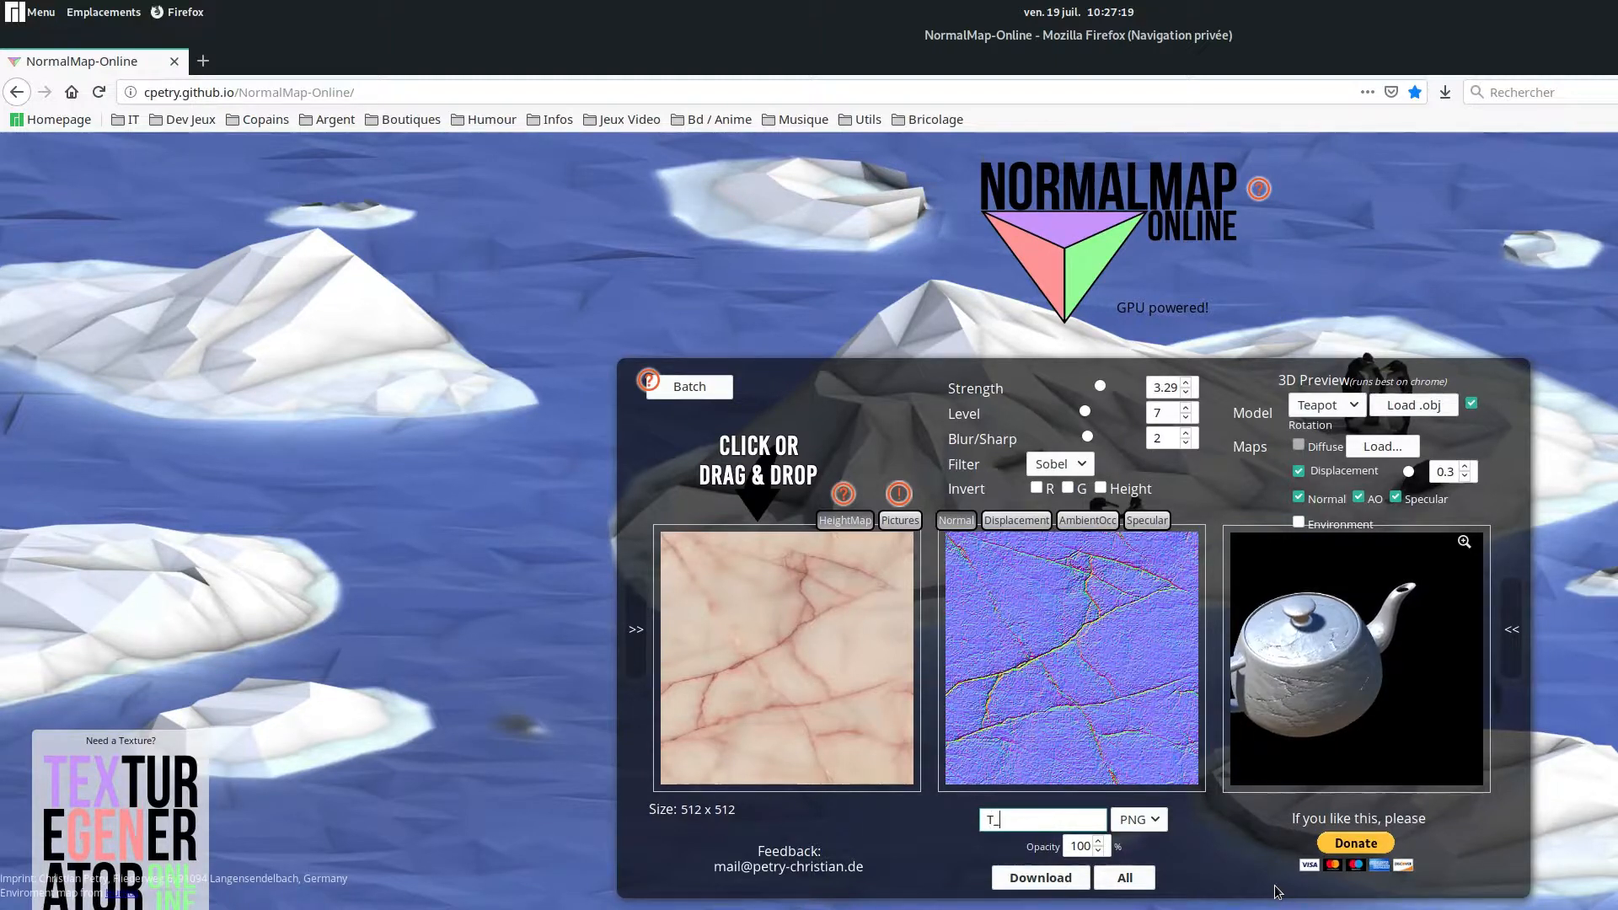
type("_Marble_N")
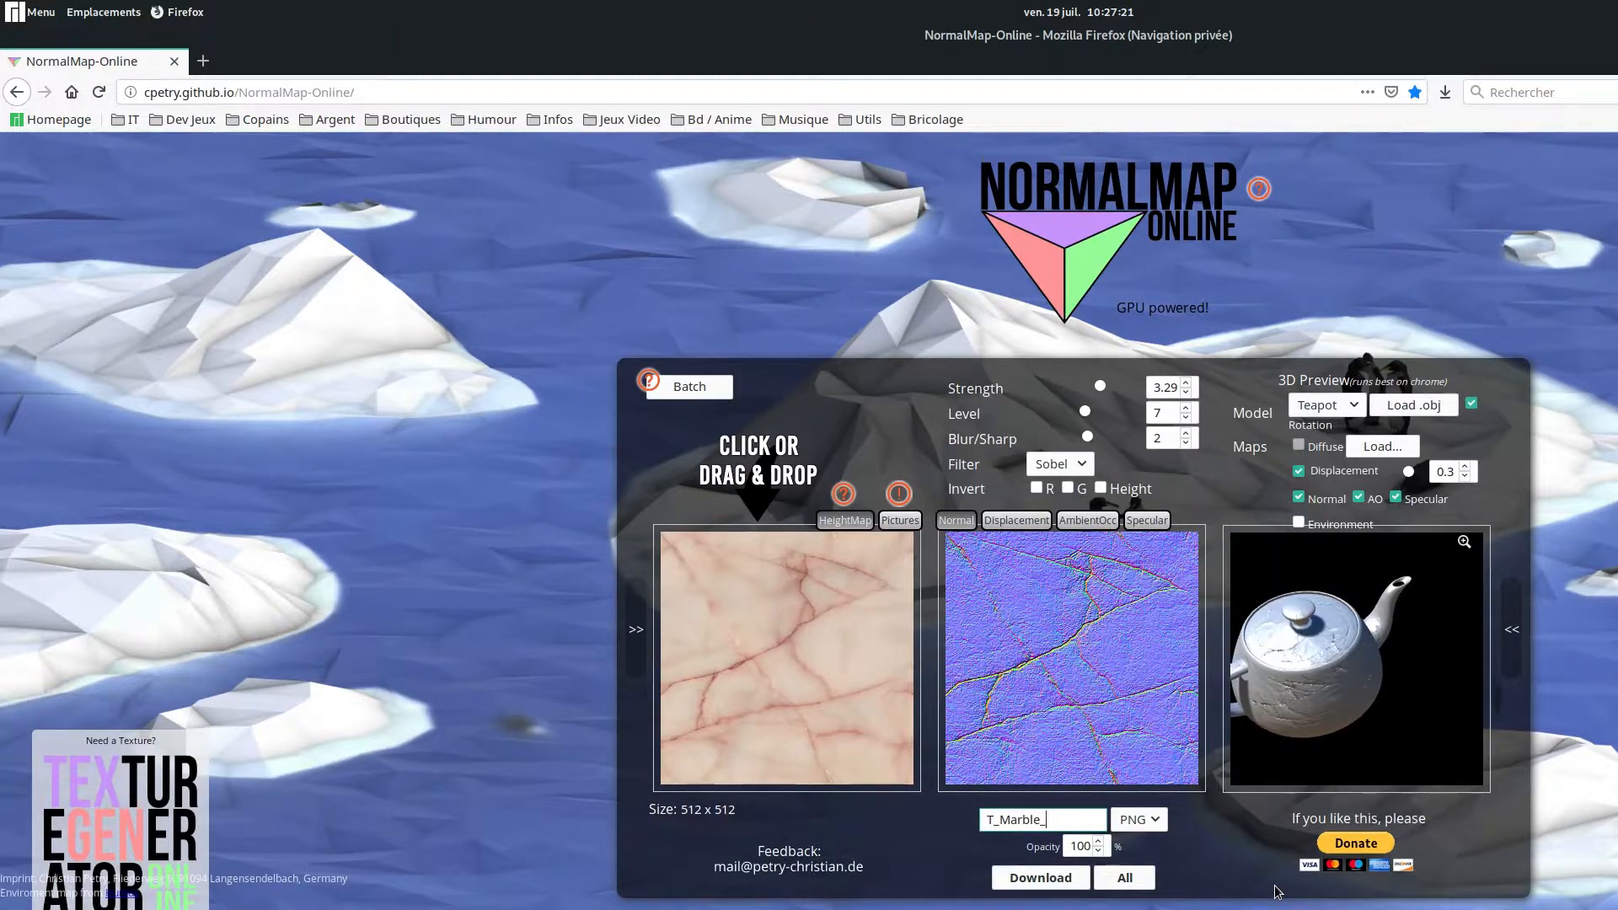
left_click(1132, 821)
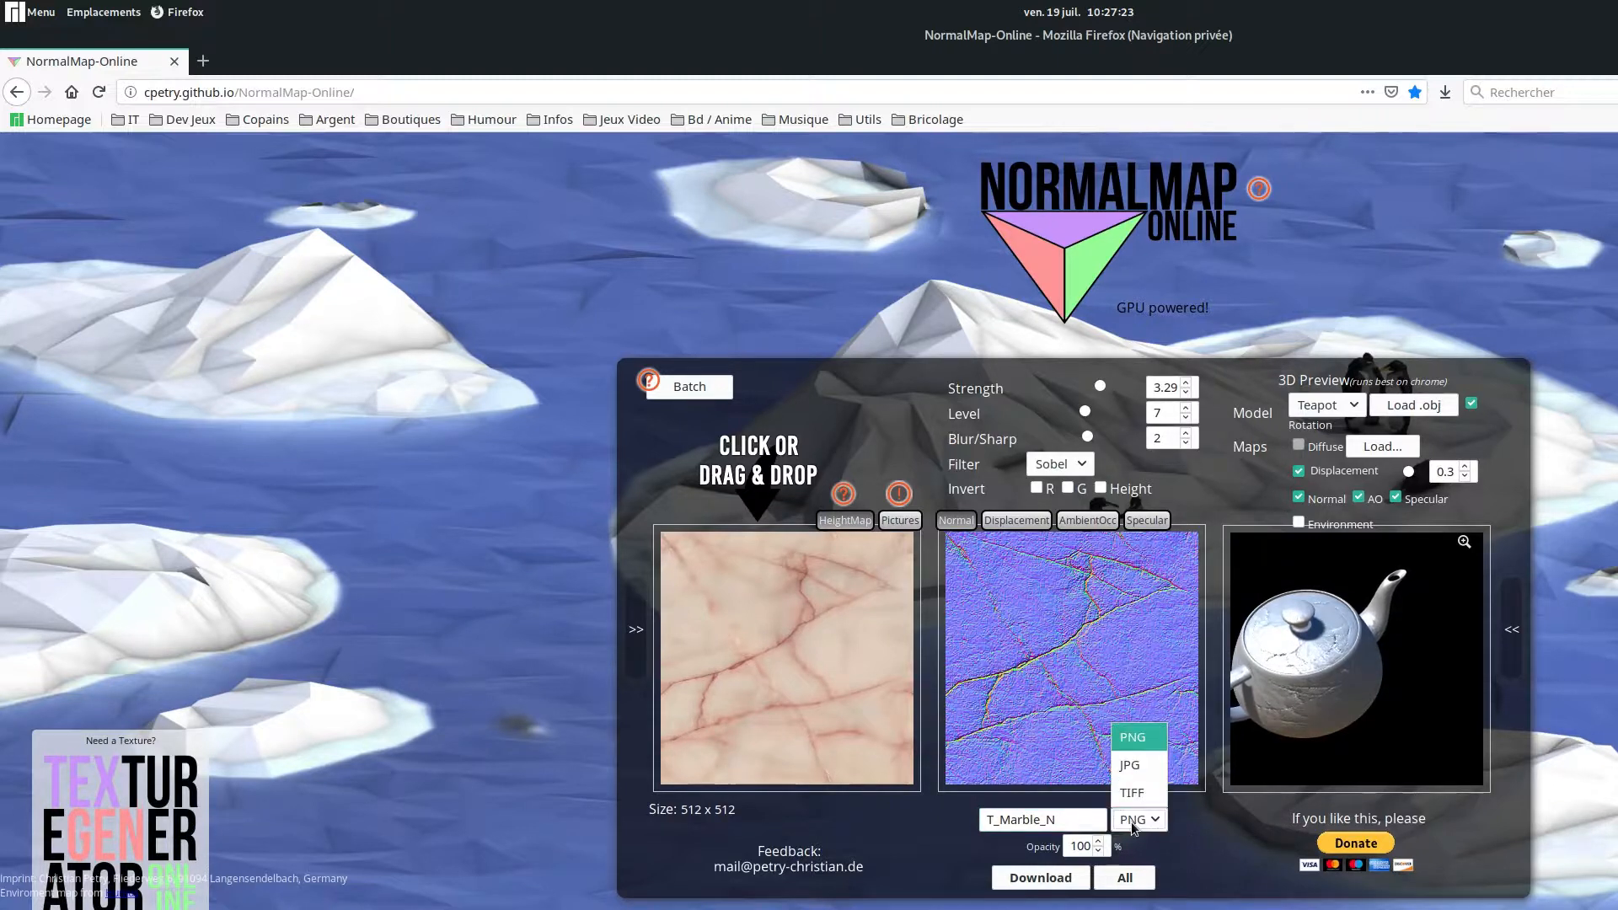
left_click(1133, 822)
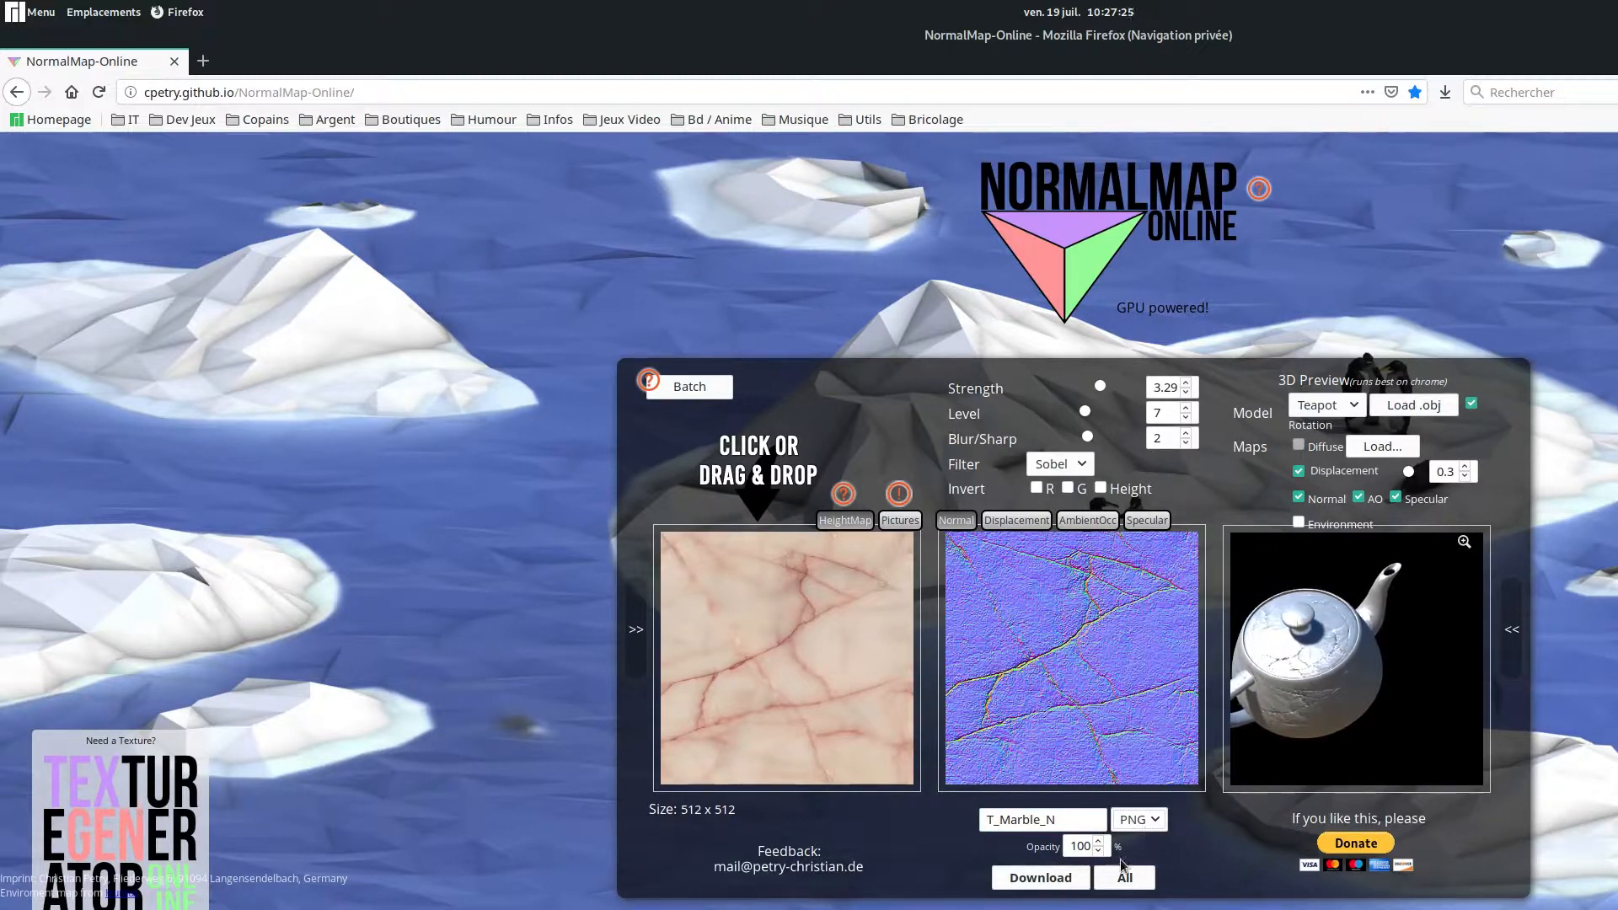
Step: Try downloading the normal map alone and all maps together, cancelling each file save dialog
left_click(1011, 878)
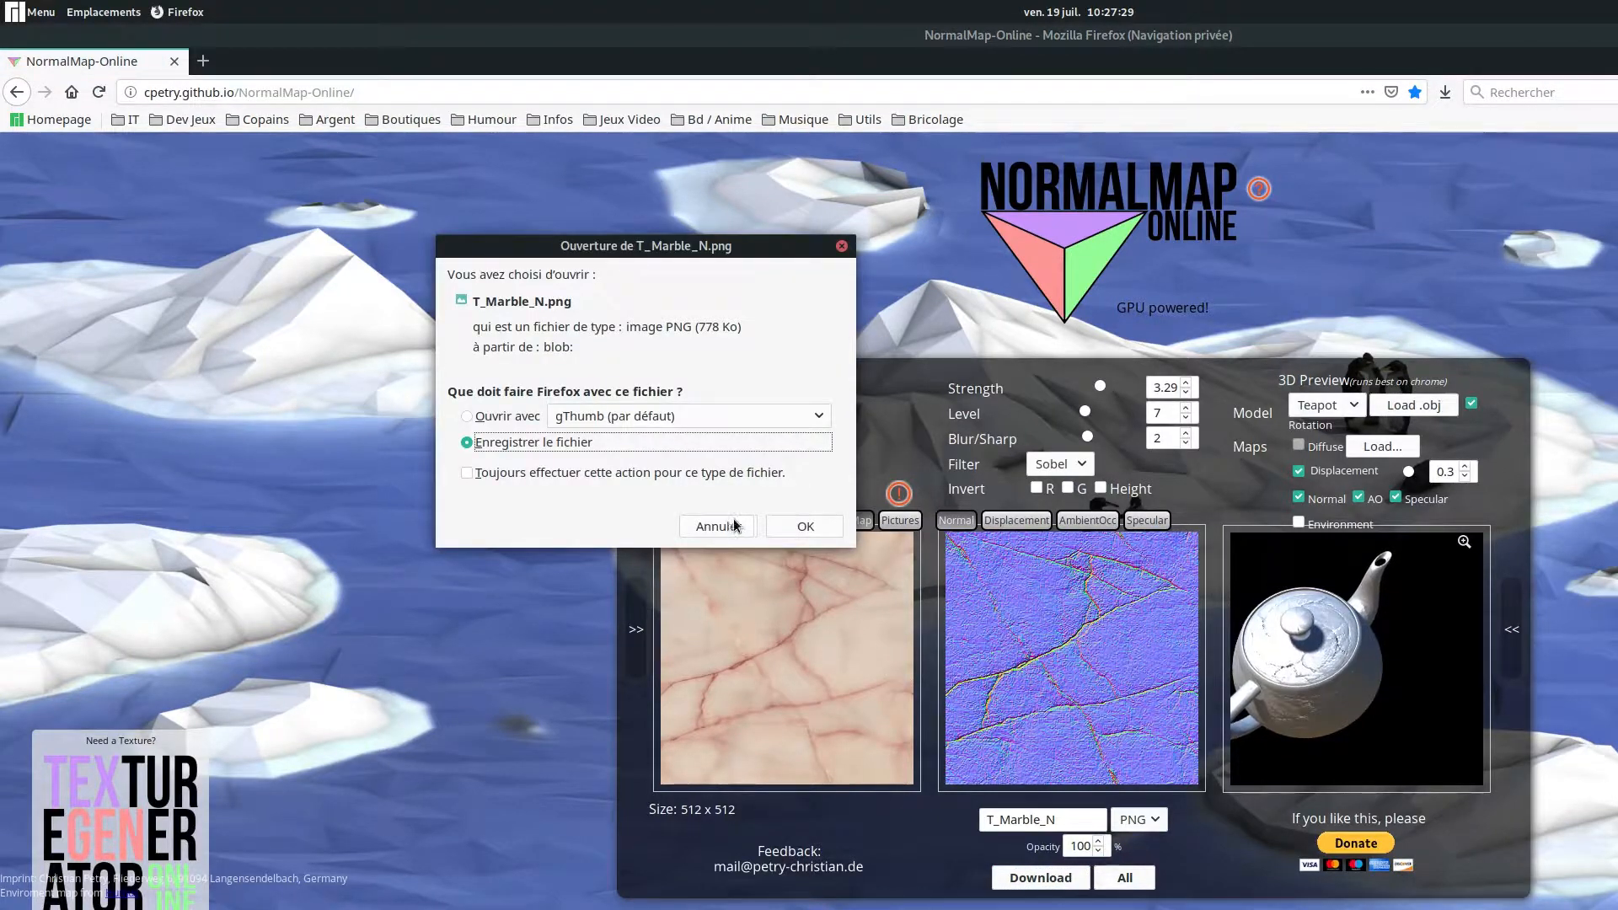
left_click(726, 523)
left_click(1132, 881)
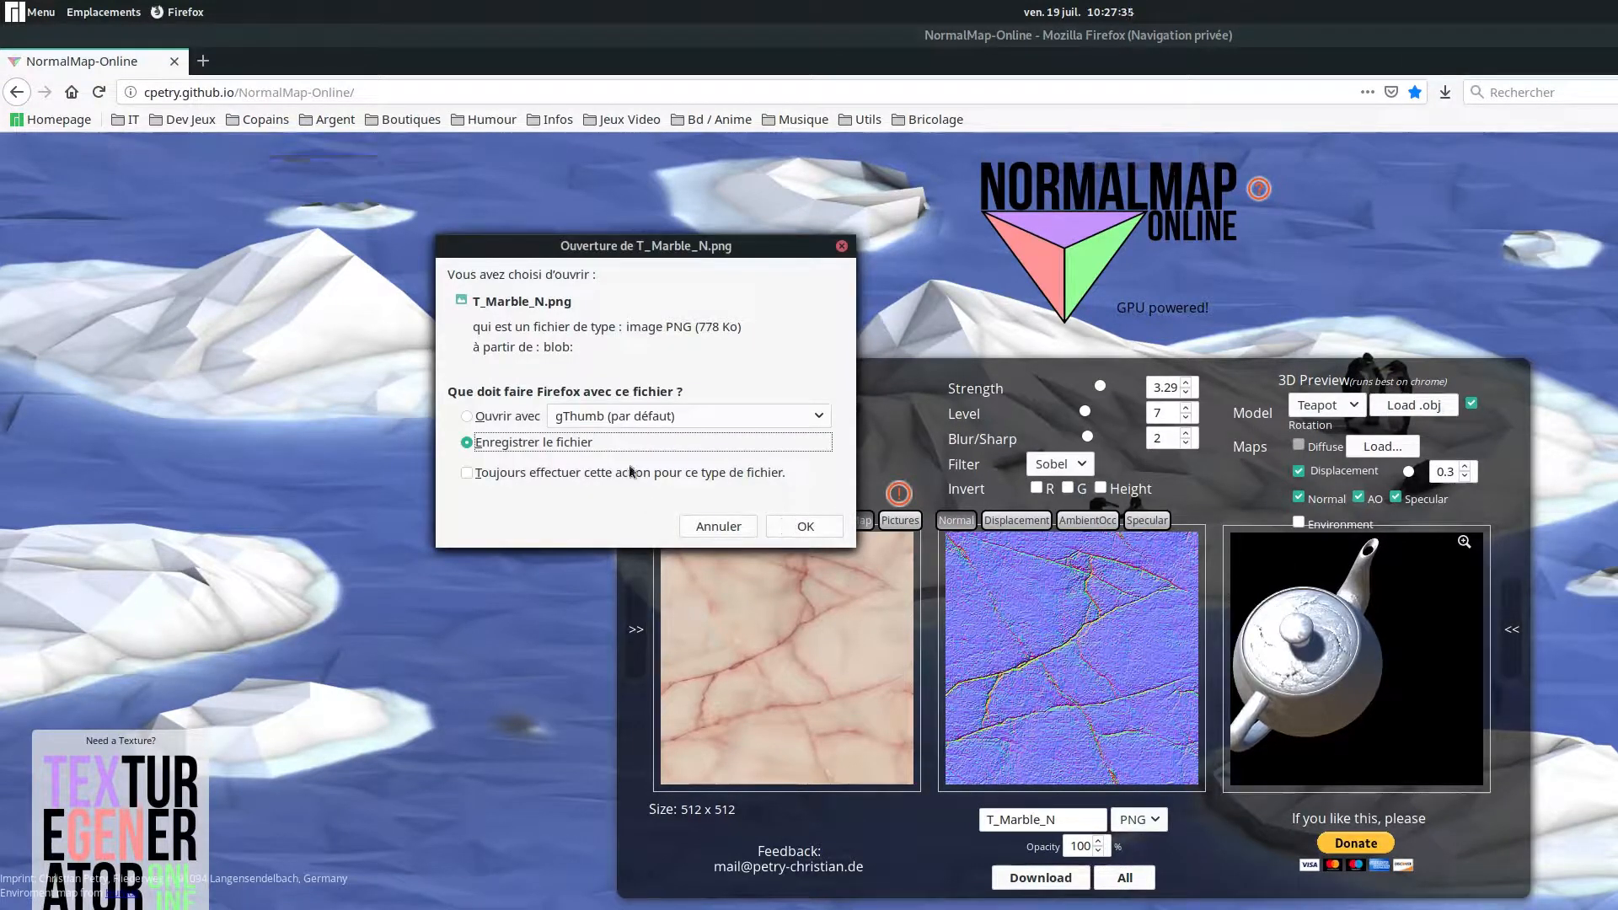
left_click(712, 526)
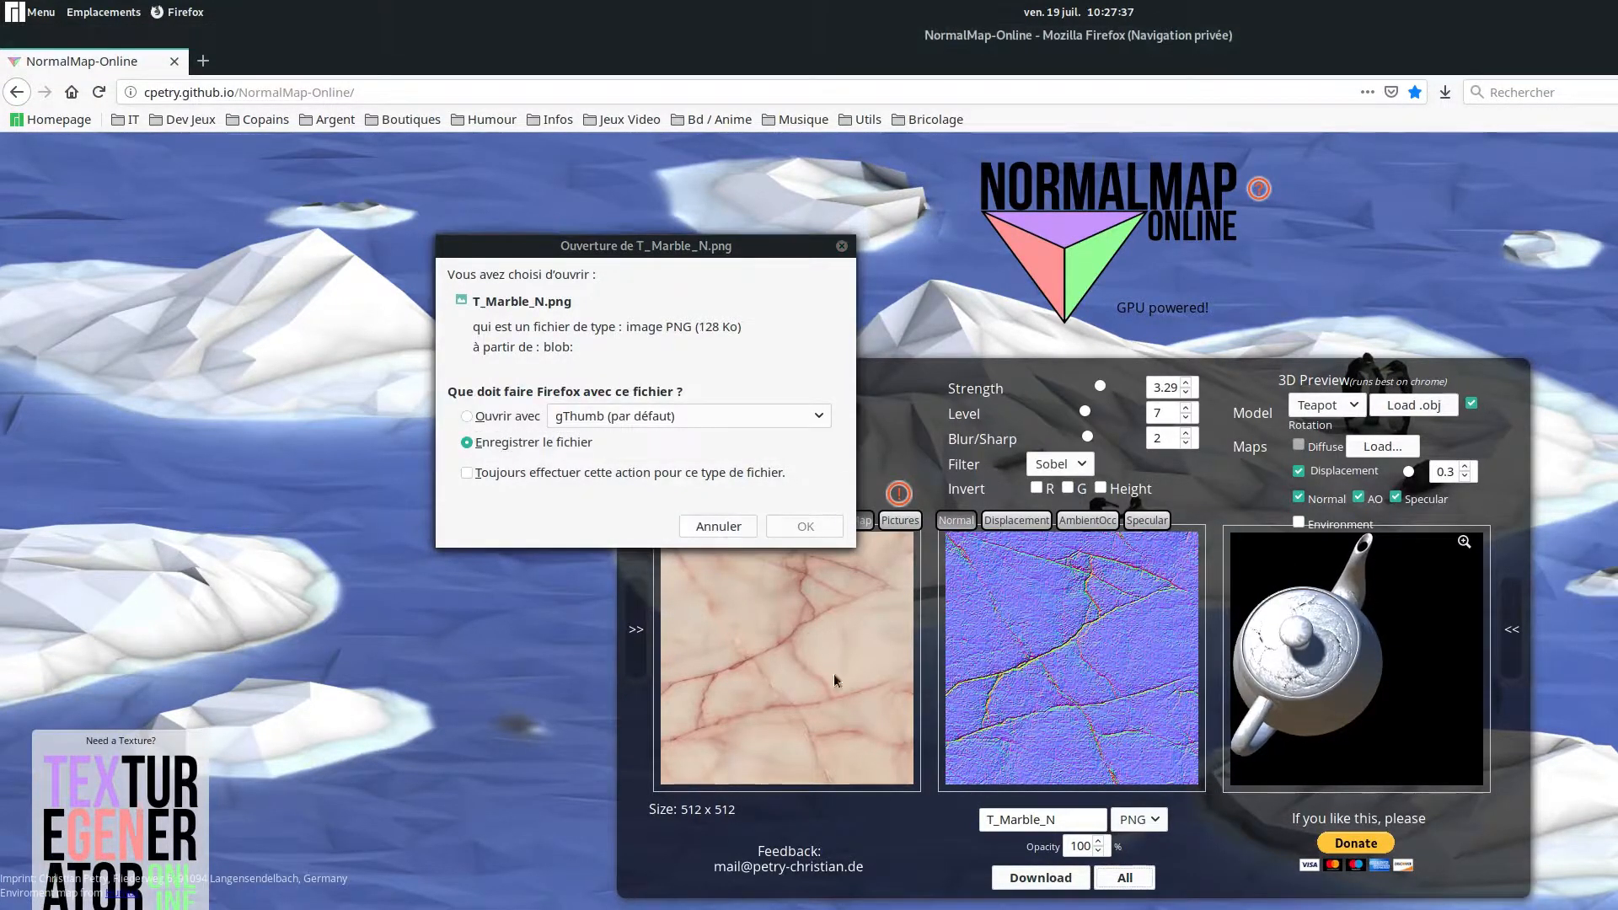
left_click(710, 529)
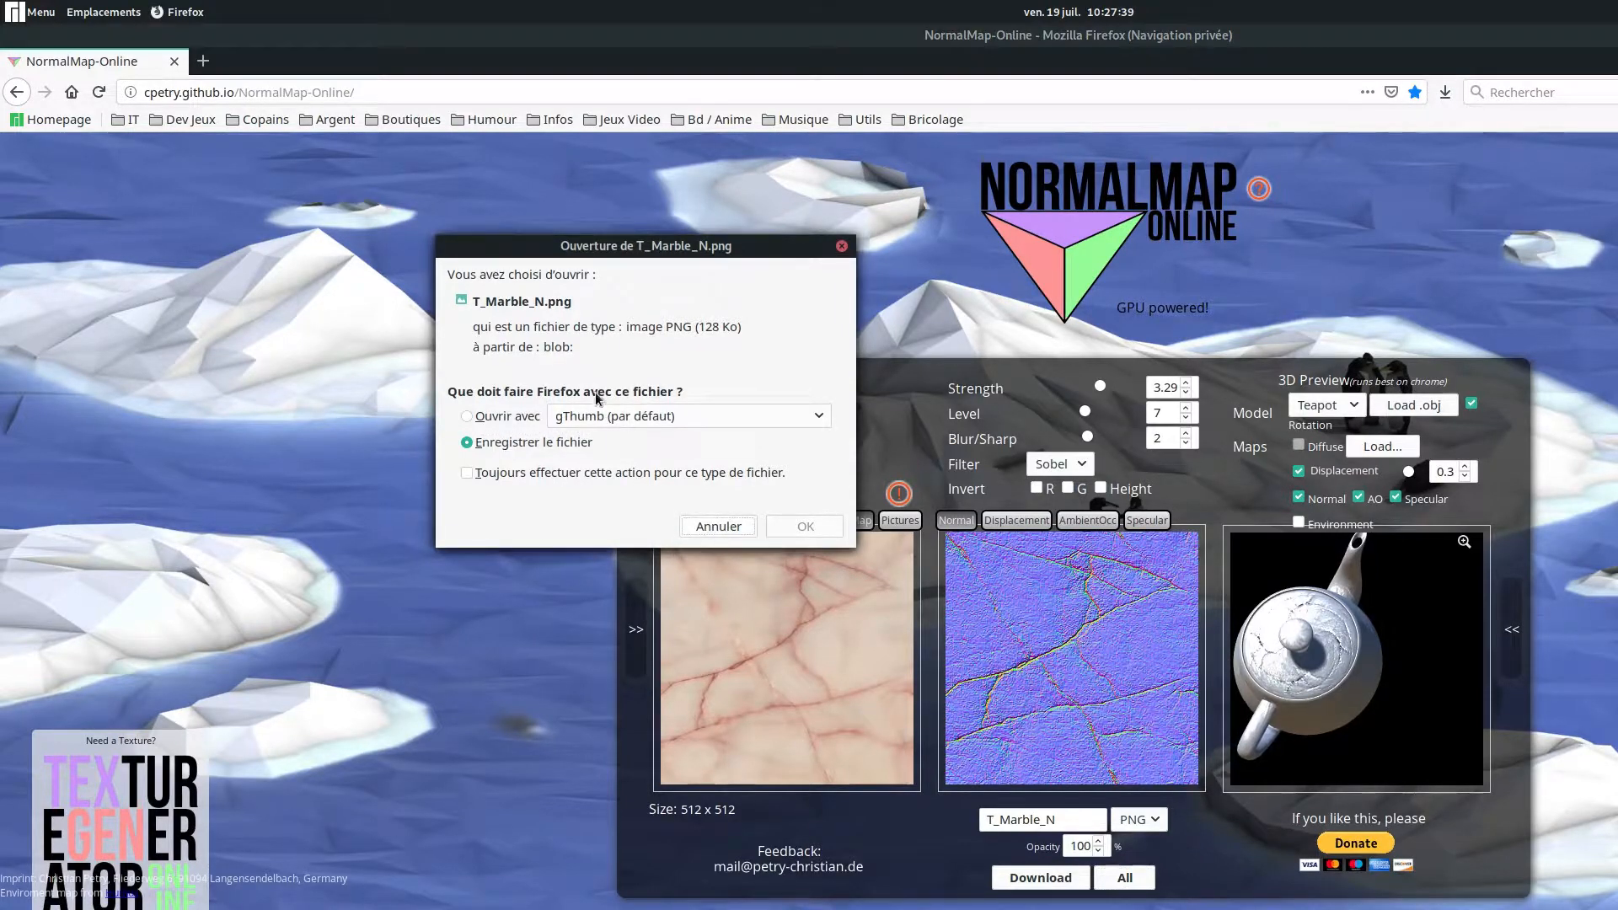
left_click(714, 526)
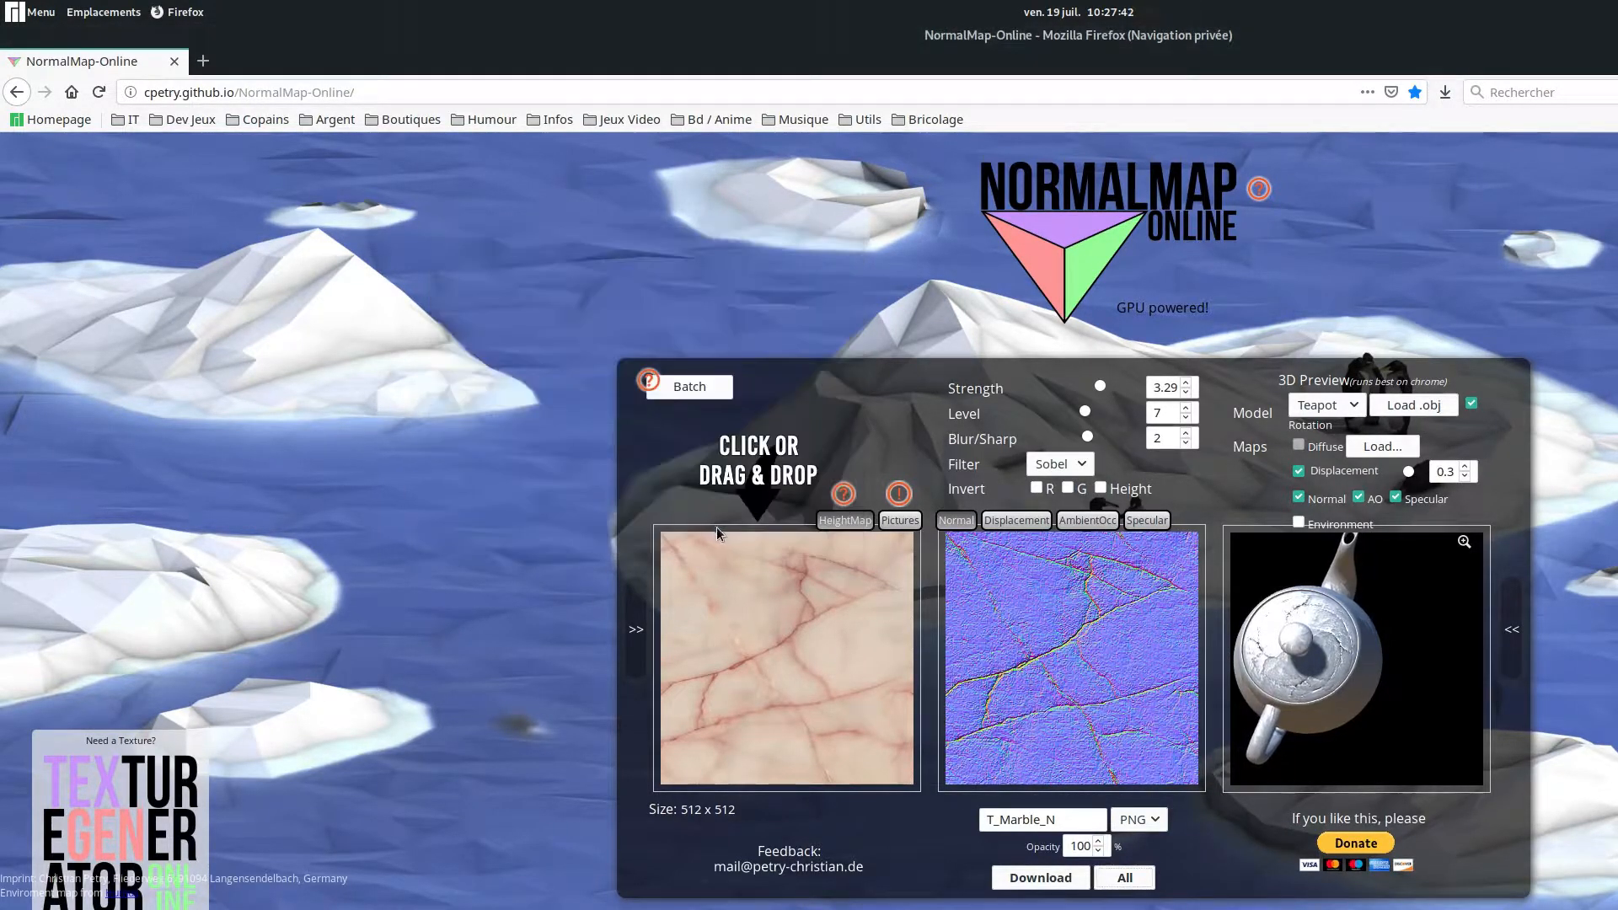
Step: Compare the displacement, ambient occlusion, specular and normal maps with their settings, ending on the normal map
left_click(1029, 522)
left_click(1089, 523)
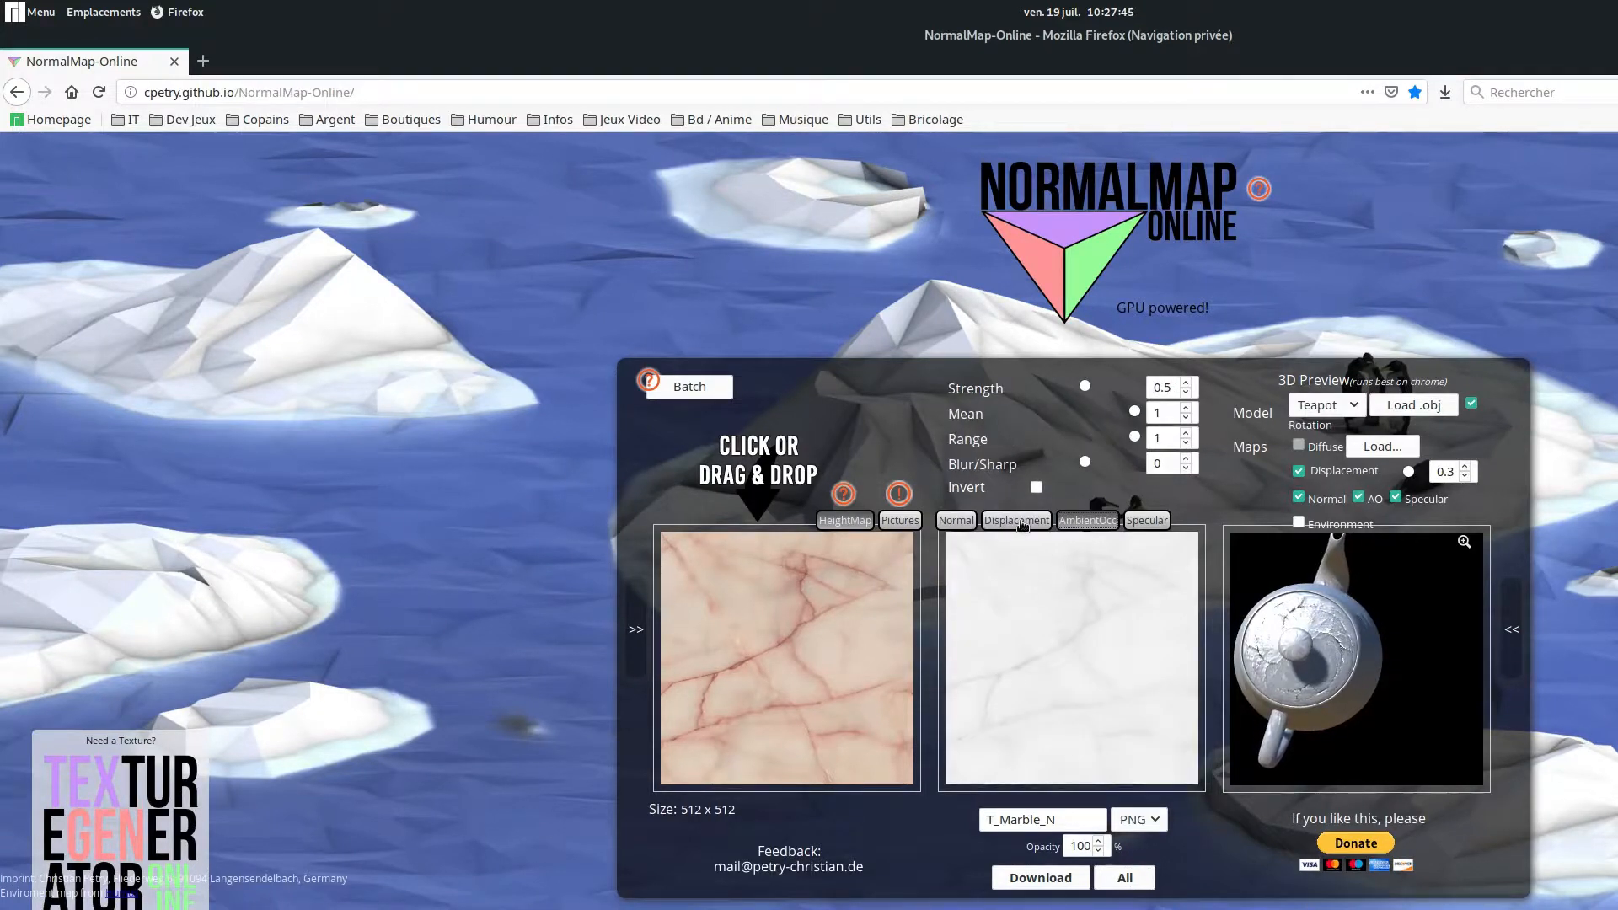
left_click(1023, 523)
left_click(1088, 523)
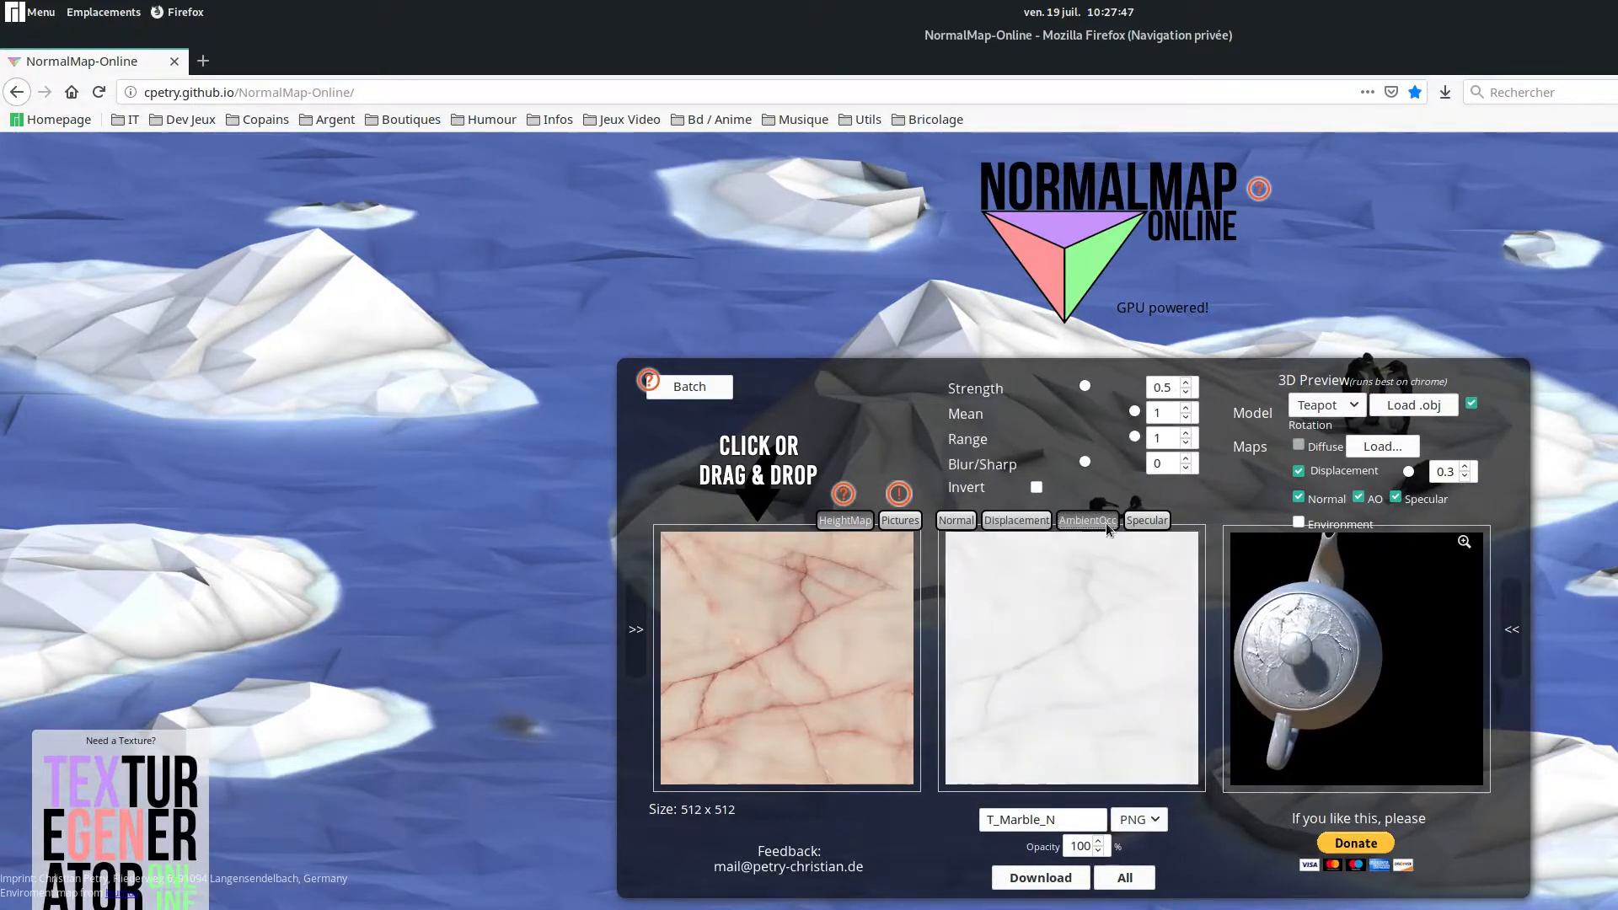
left_click(1137, 524)
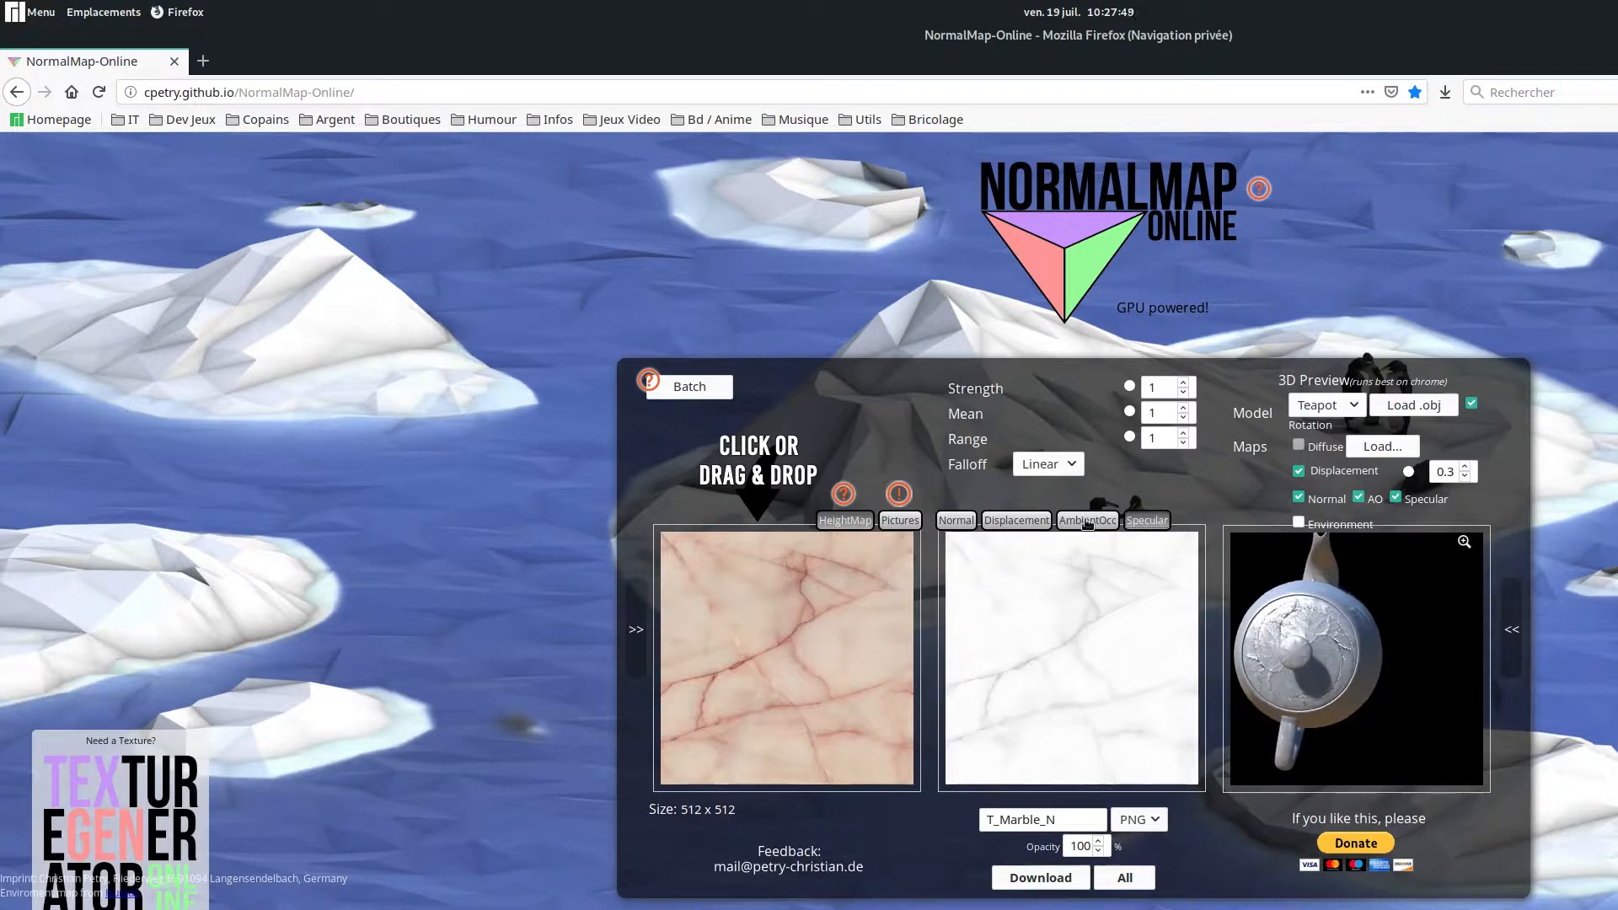
left_click(1069, 521)
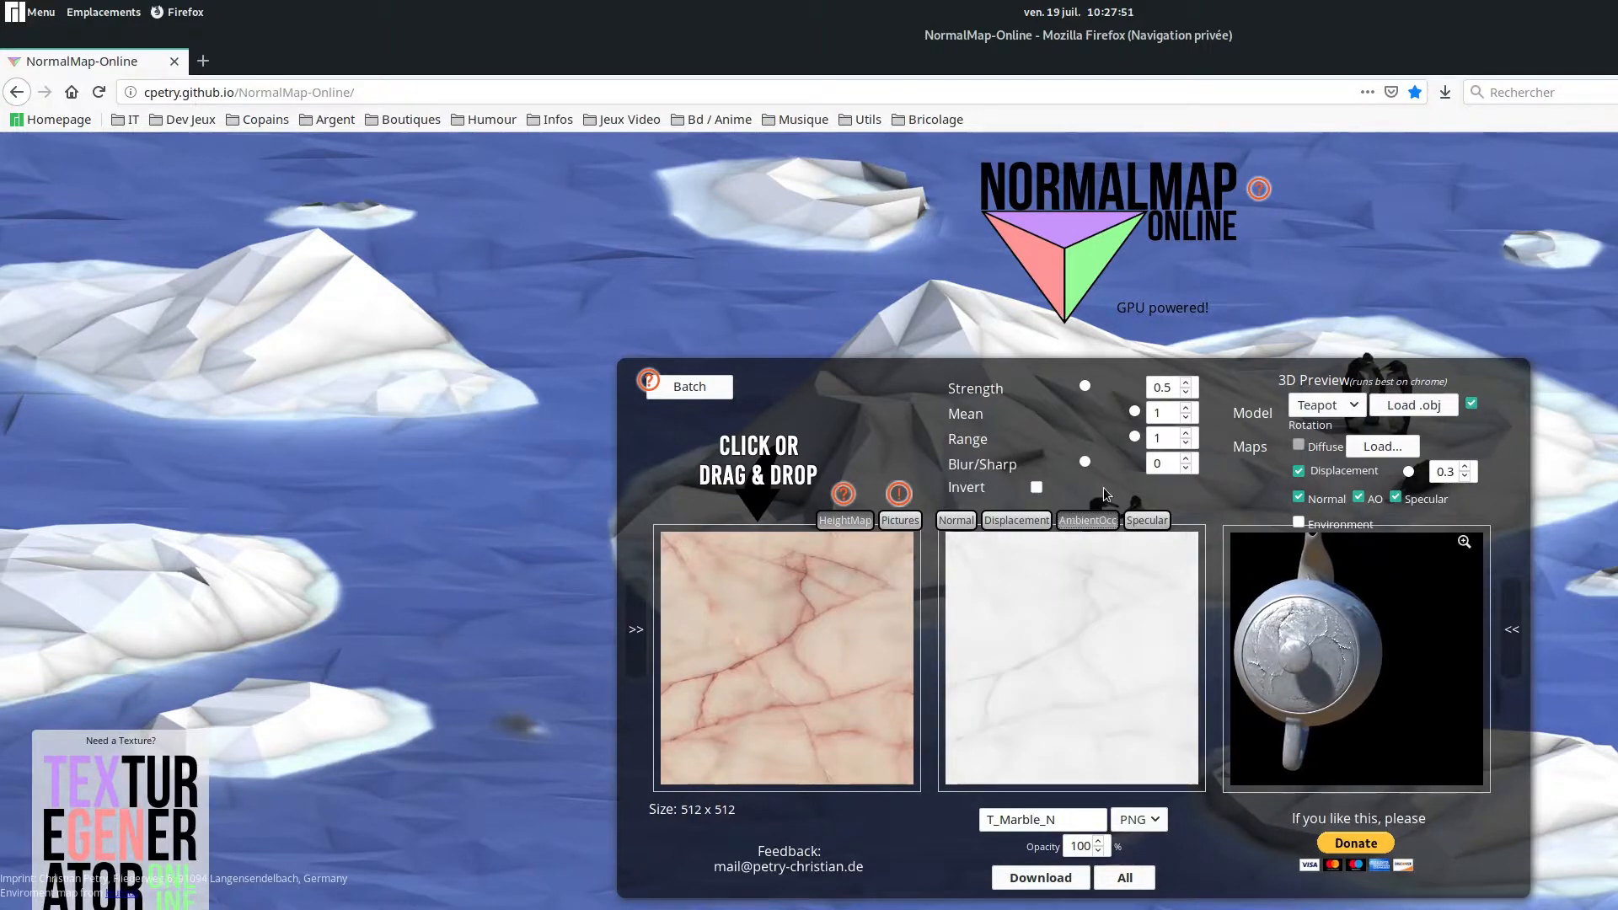
left_click(1010, 524)
left_click(958, 522)
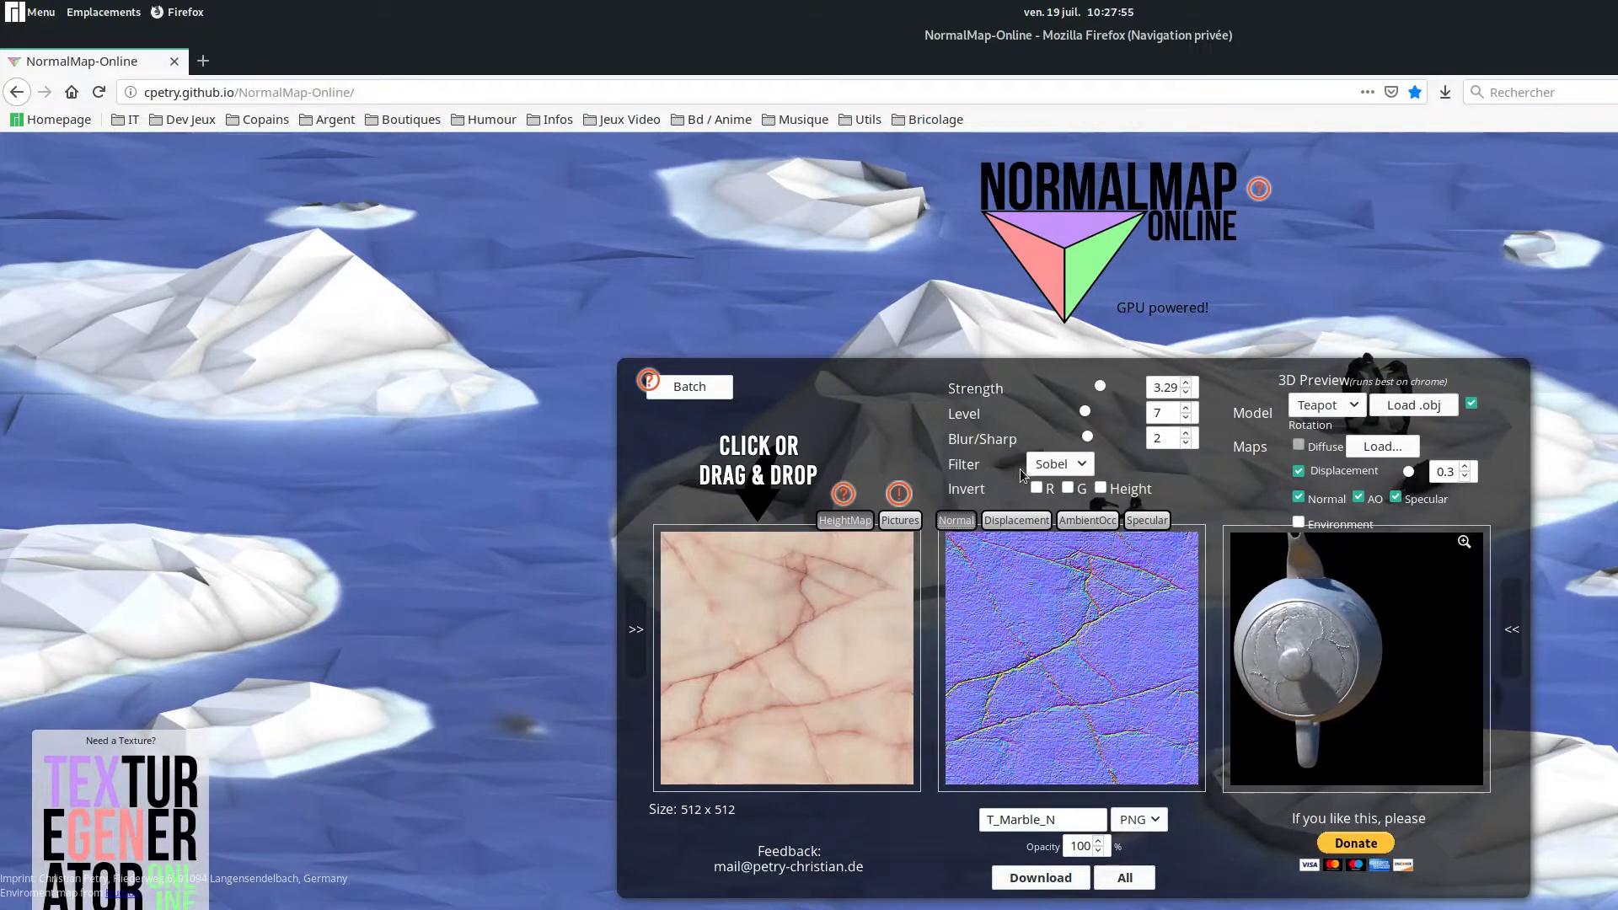
left_click(1066, 523)
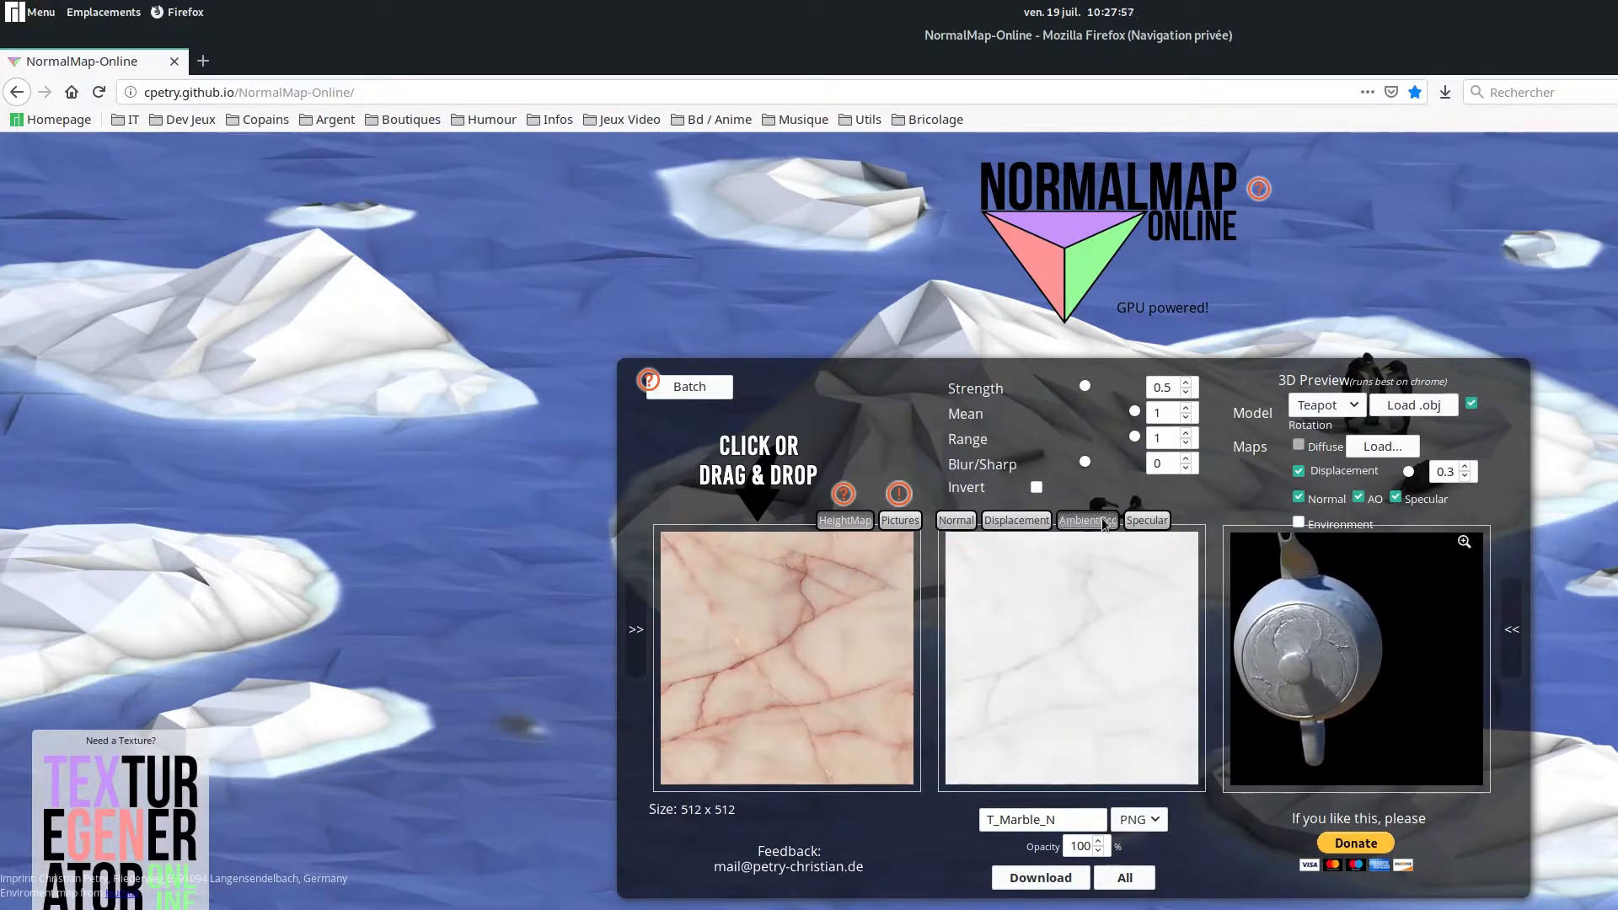
left_click(973, 523)
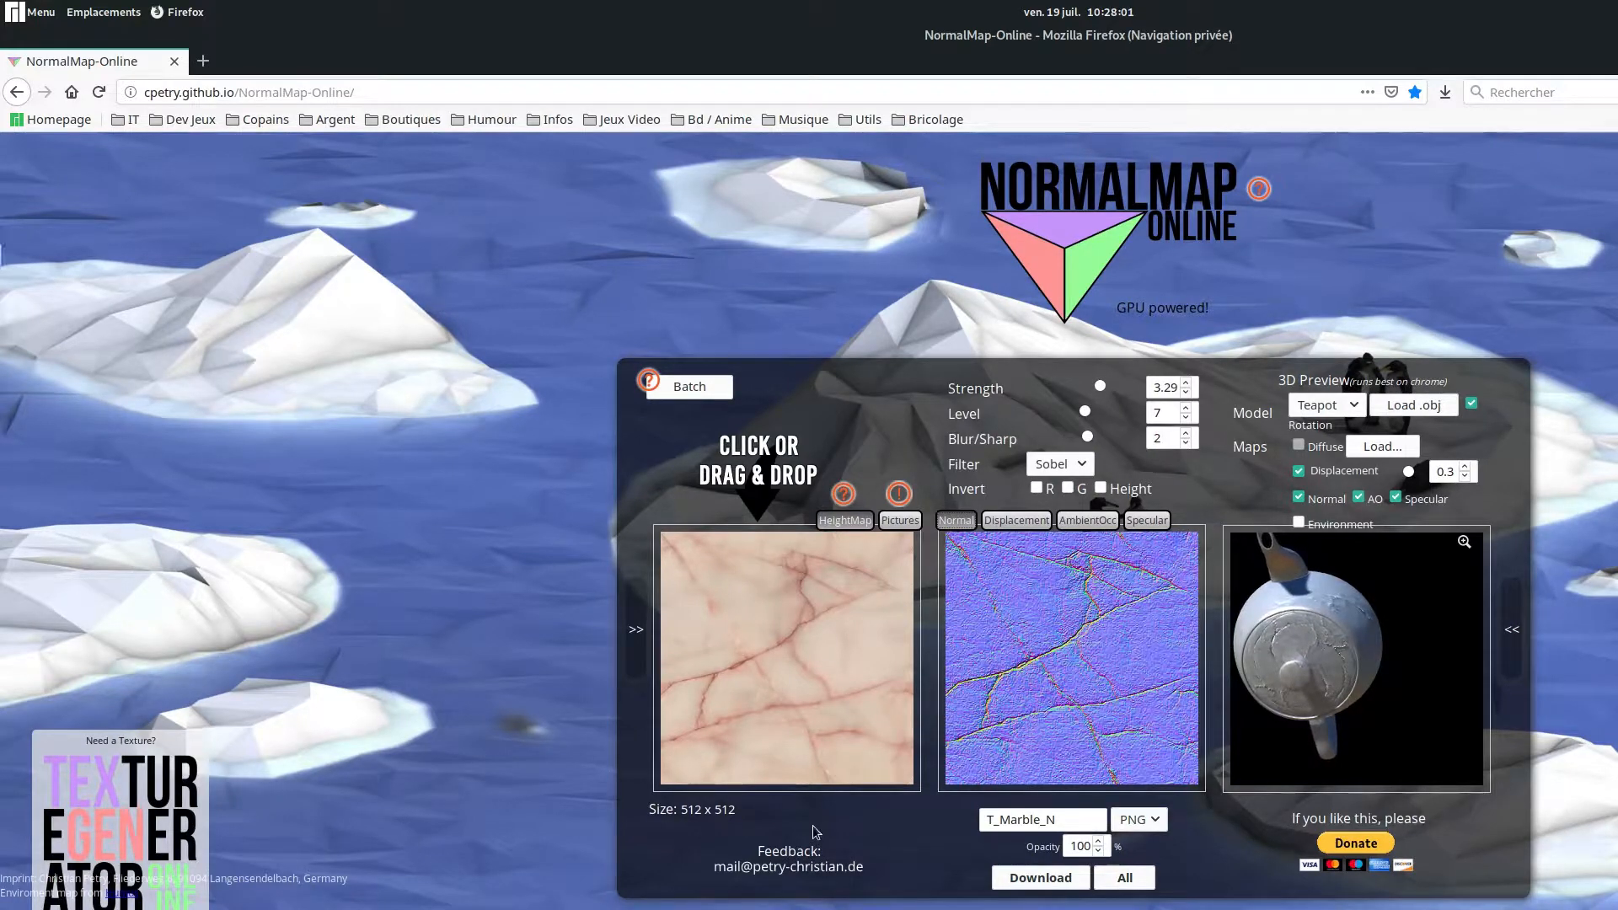
Step: View the Pictures source mode and return to the HeightMap source with the marble texture
left_click(862, 522)
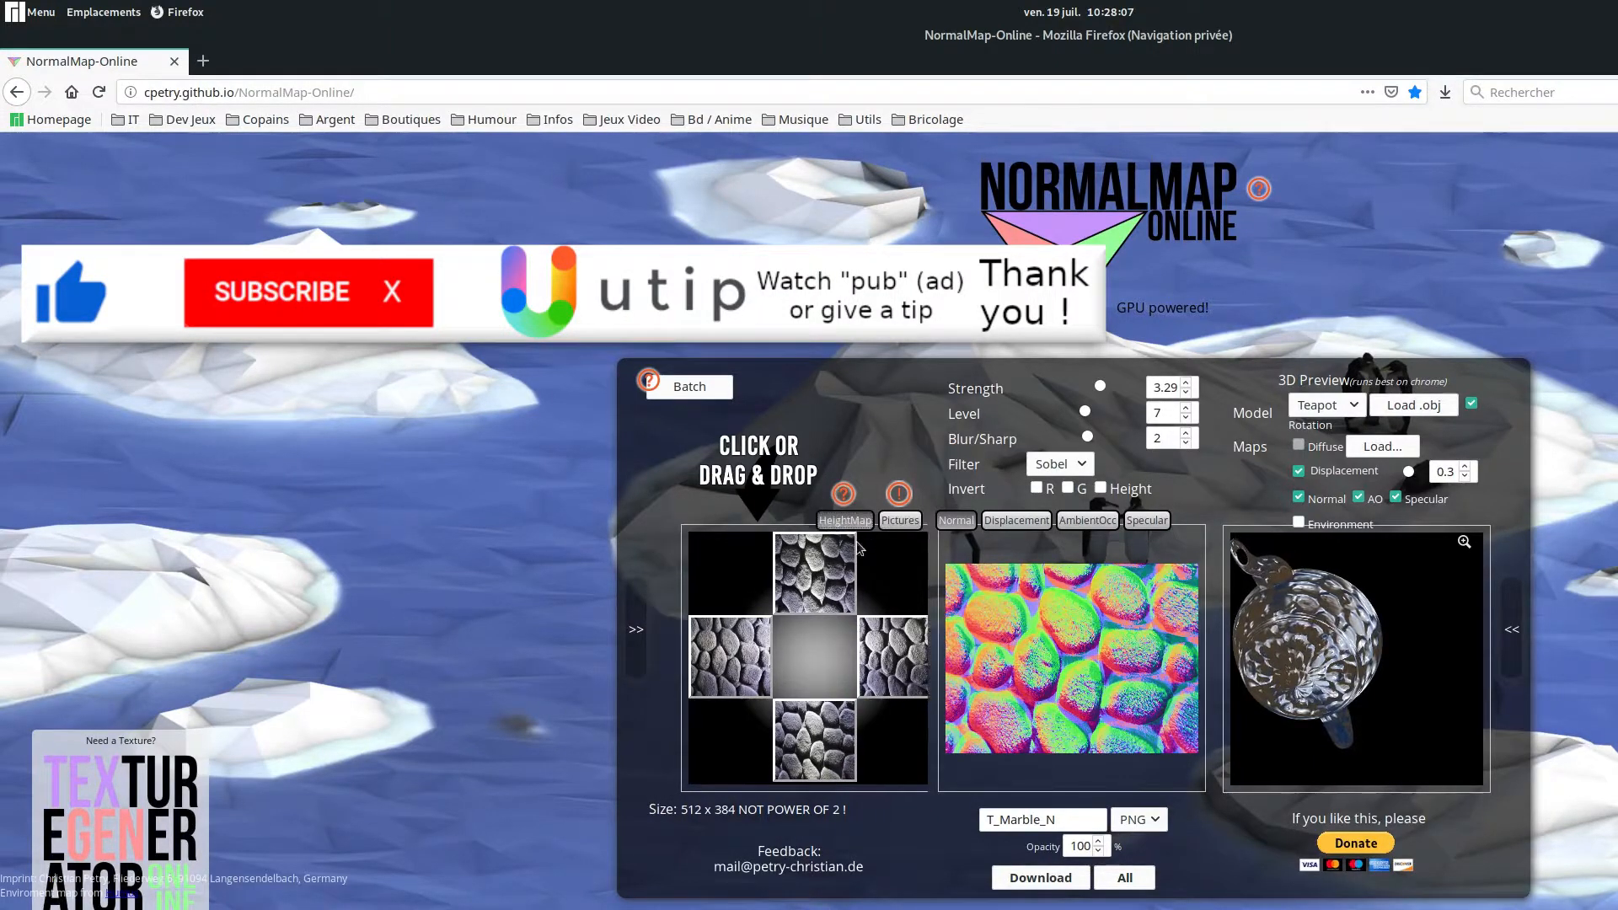
left_click(856, 521)
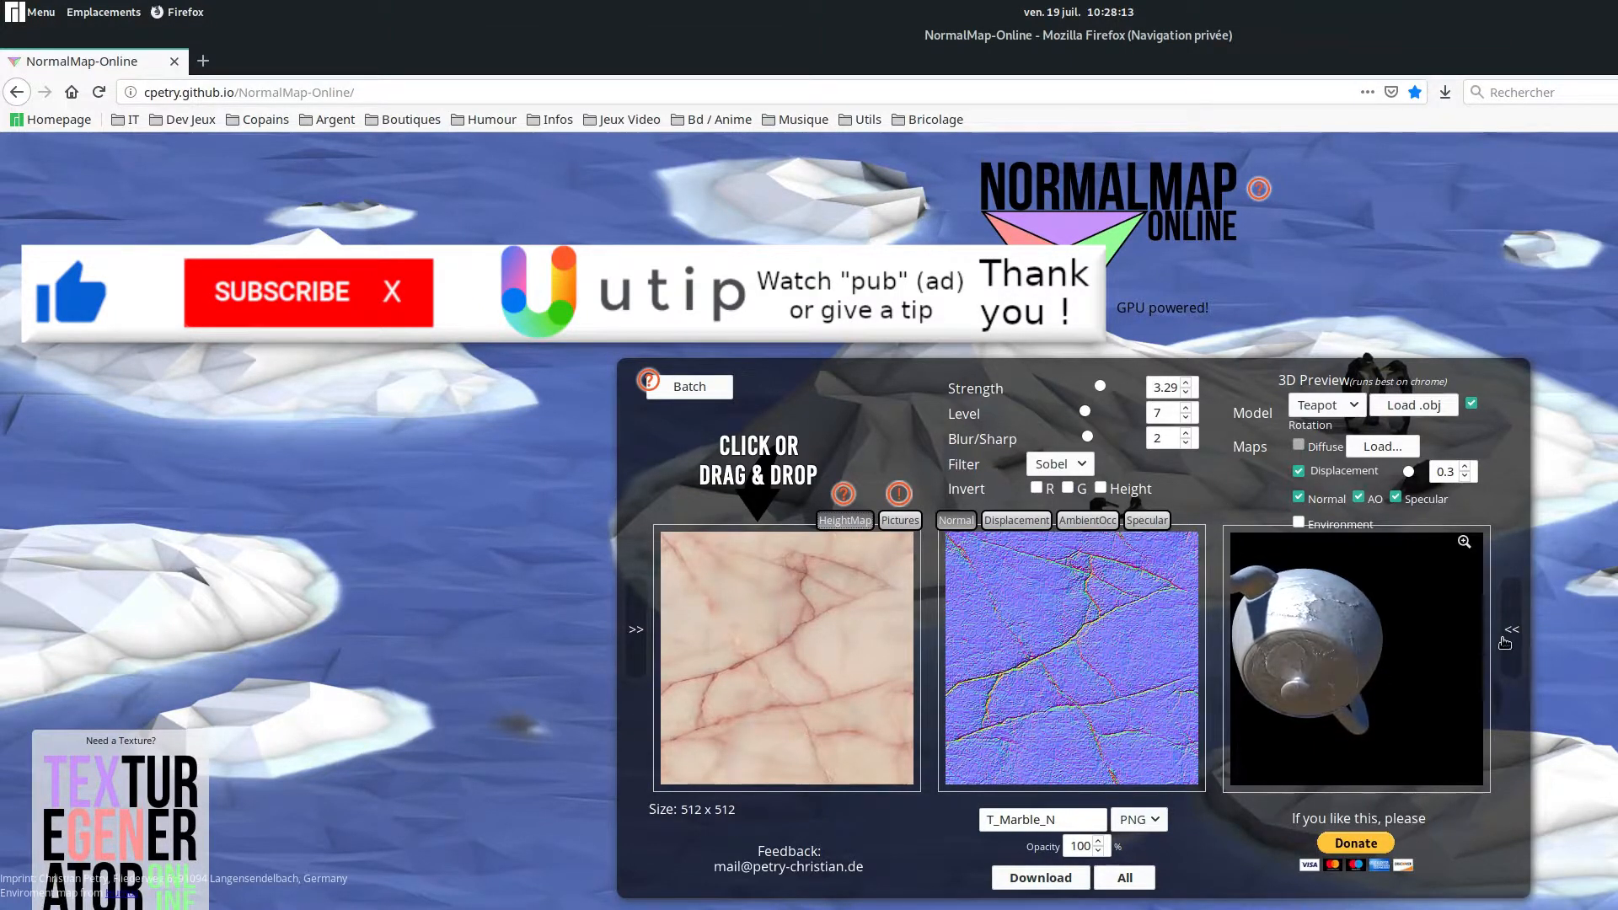
left_click(410, 88)
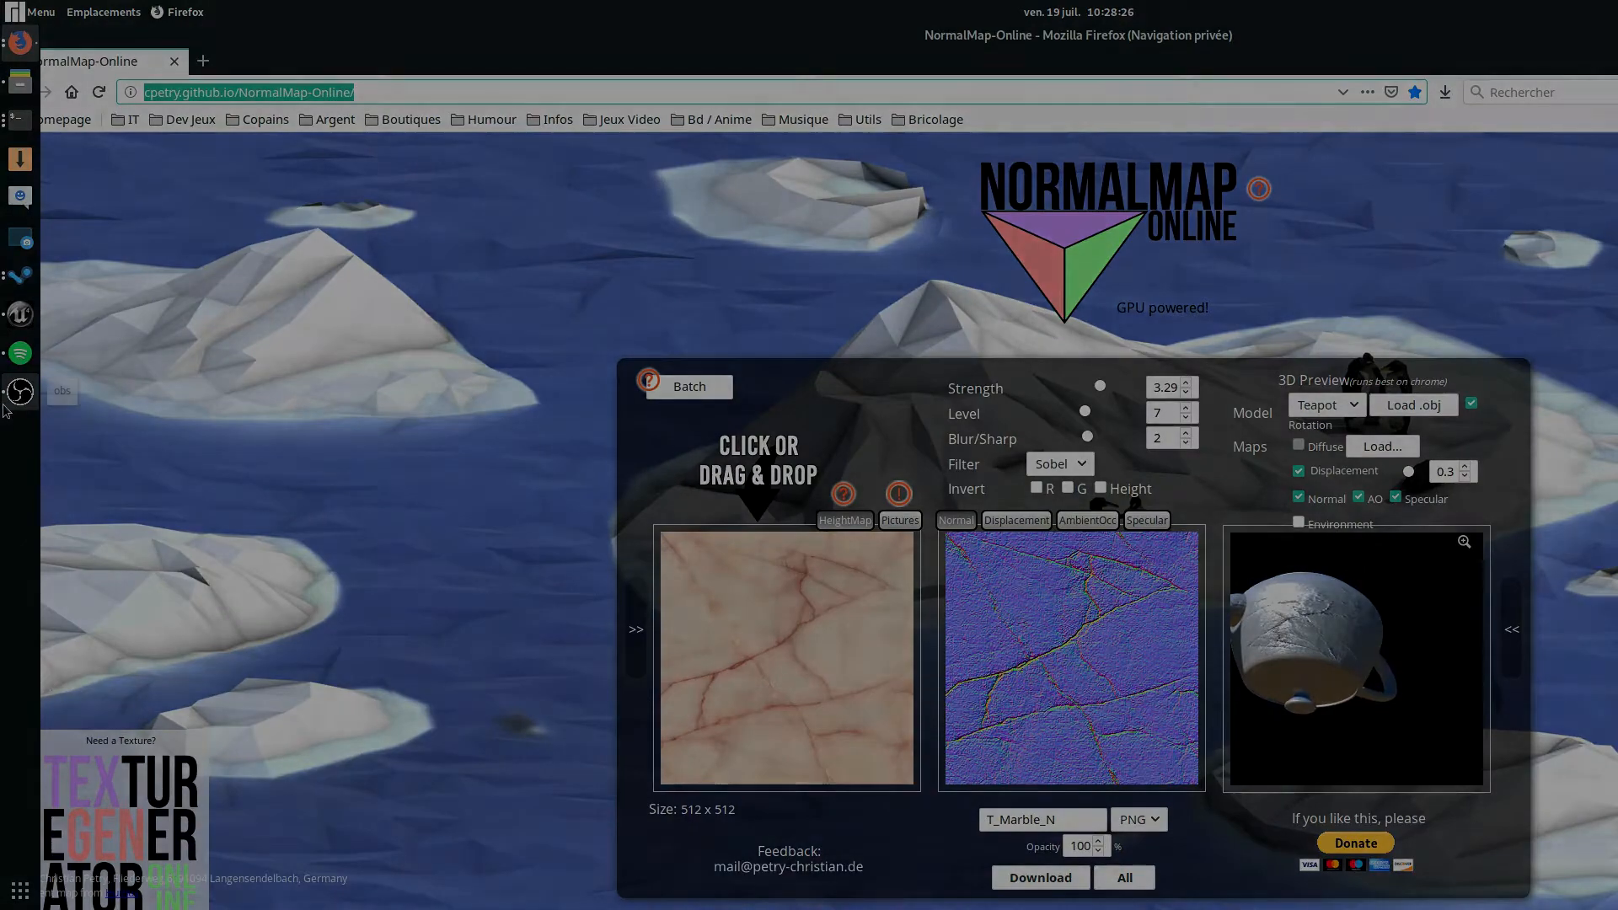
left_click(20, 392)
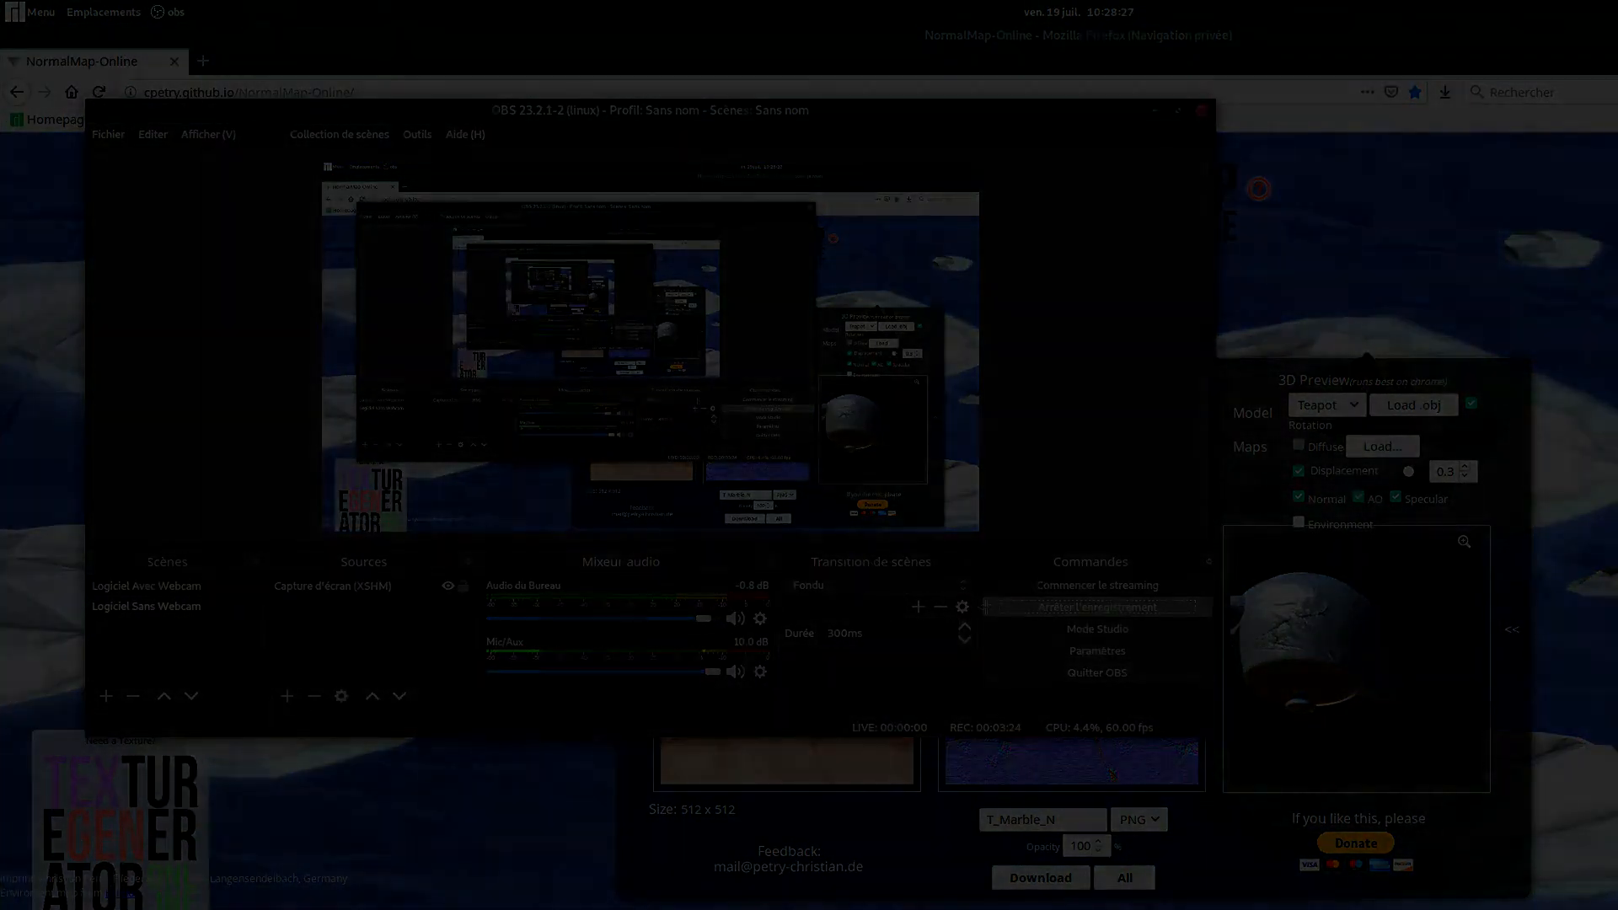